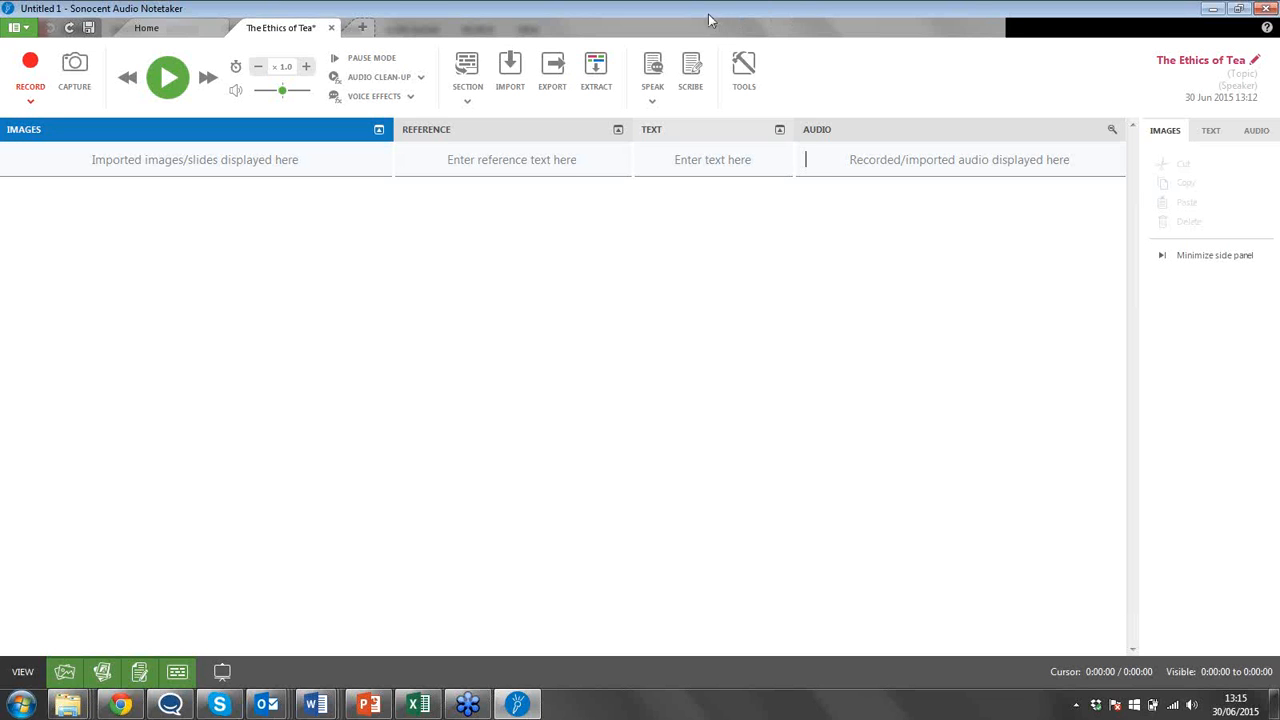
# Import the slides from the Example-PowerPoint-v4 presentation into the Images pane.
pyautogui.rightClick(306, 168)
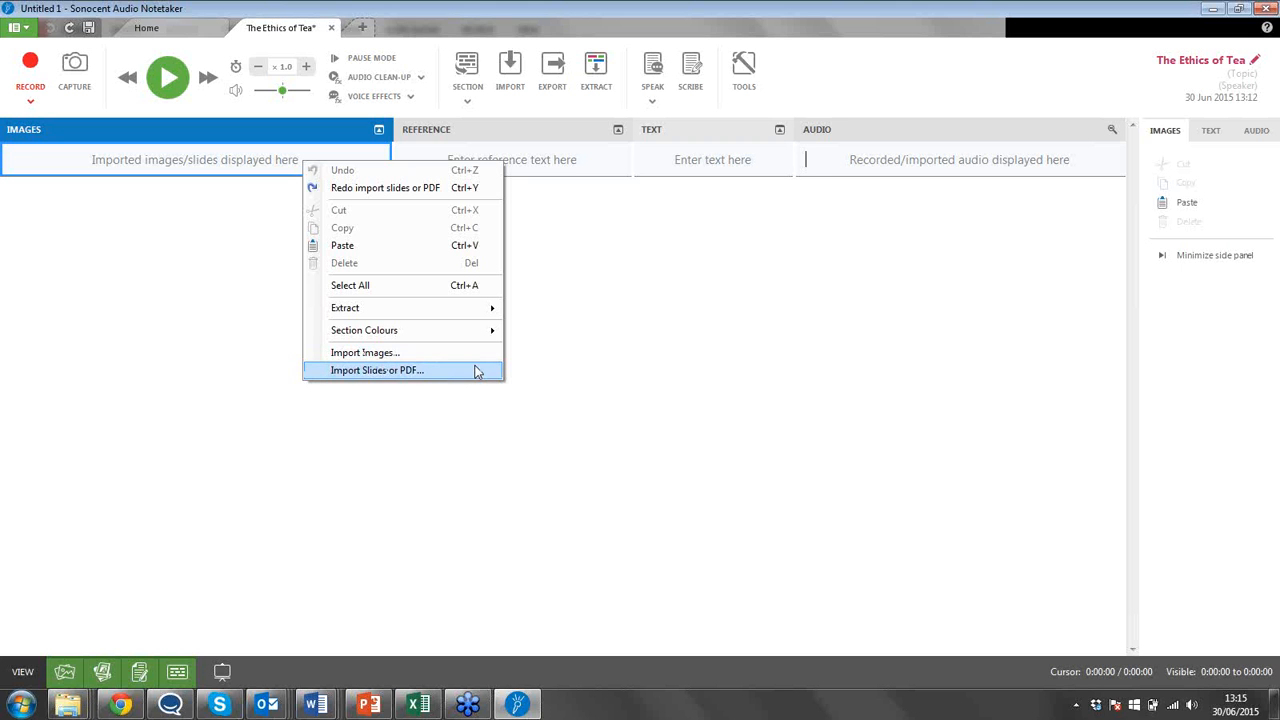
pyautogui.click(477, 371)
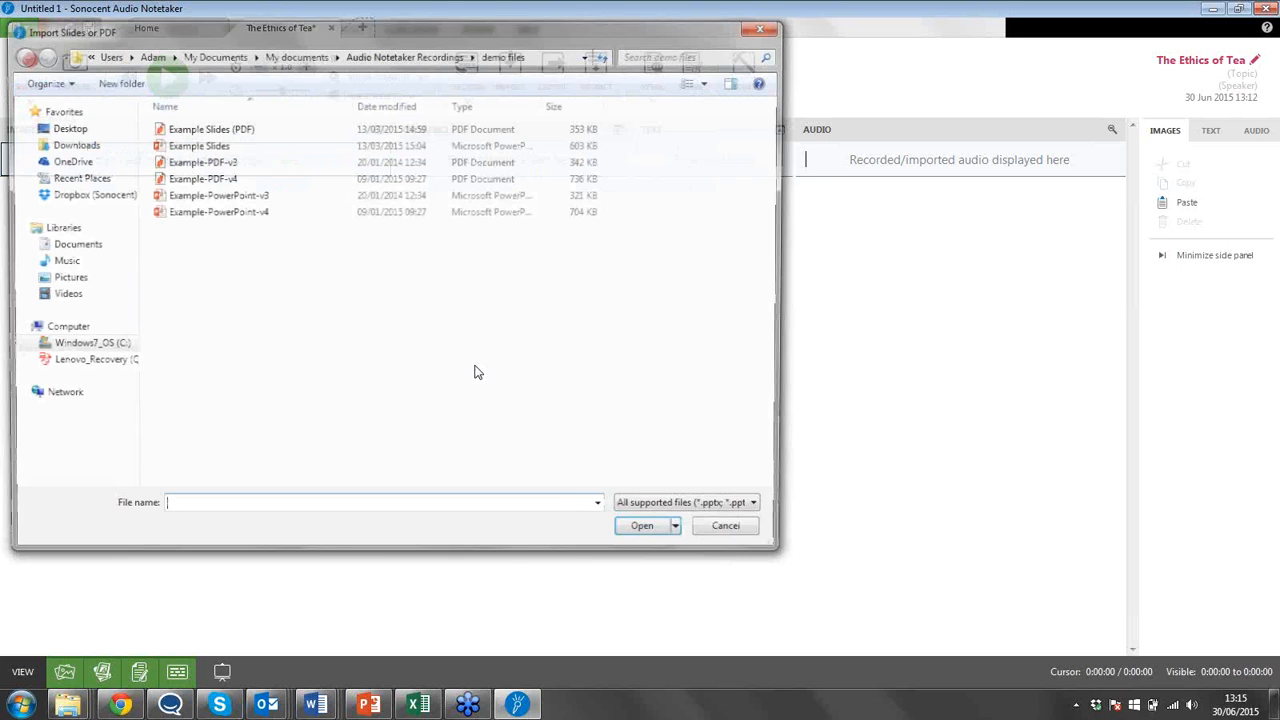
pyautogui.click(262, 212)
pyautogui.click(646, 536)
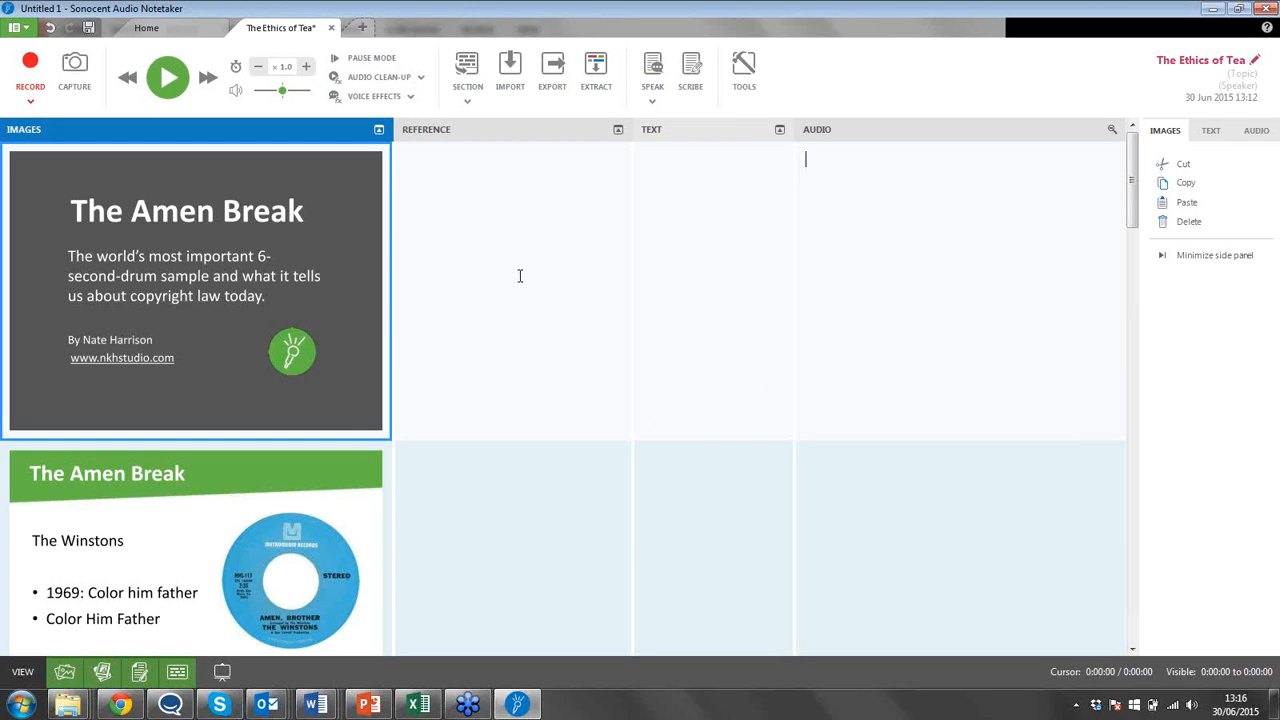
pyautogui.click(322, 497)
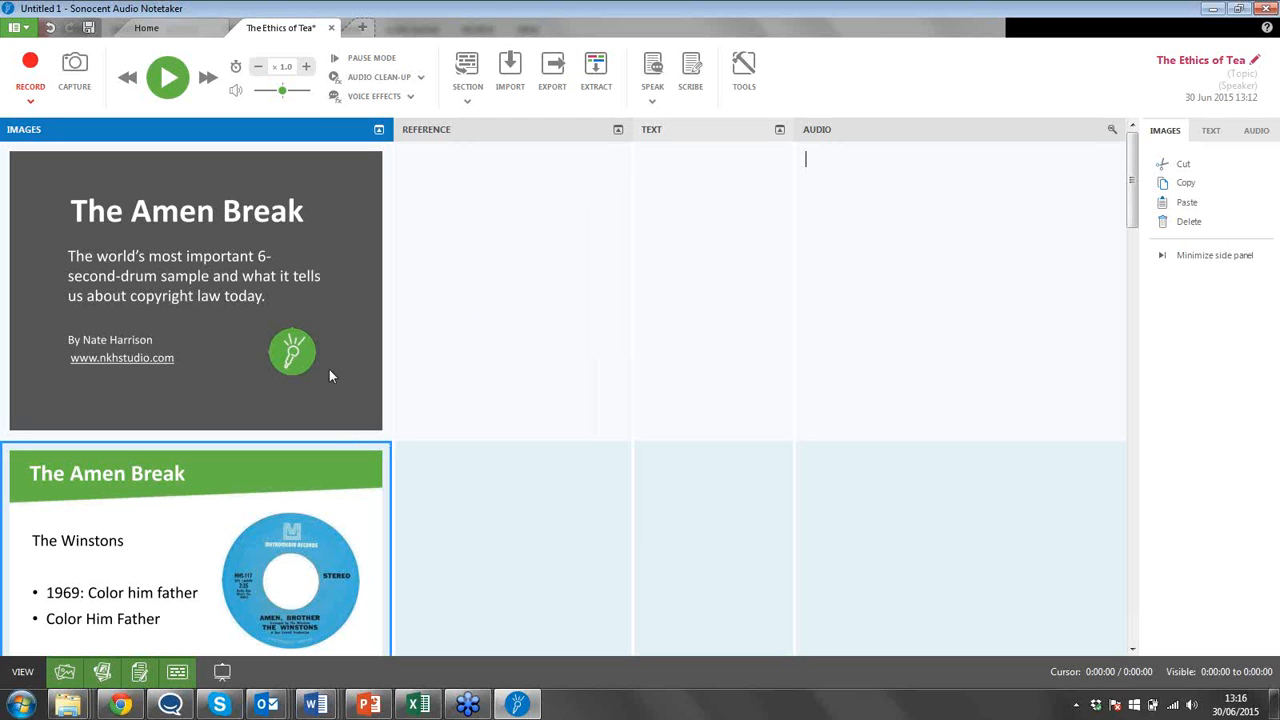
pyautogui.click(325, 380)
pyautogui.click(343, 502)
pyautogui.click(368, 284)
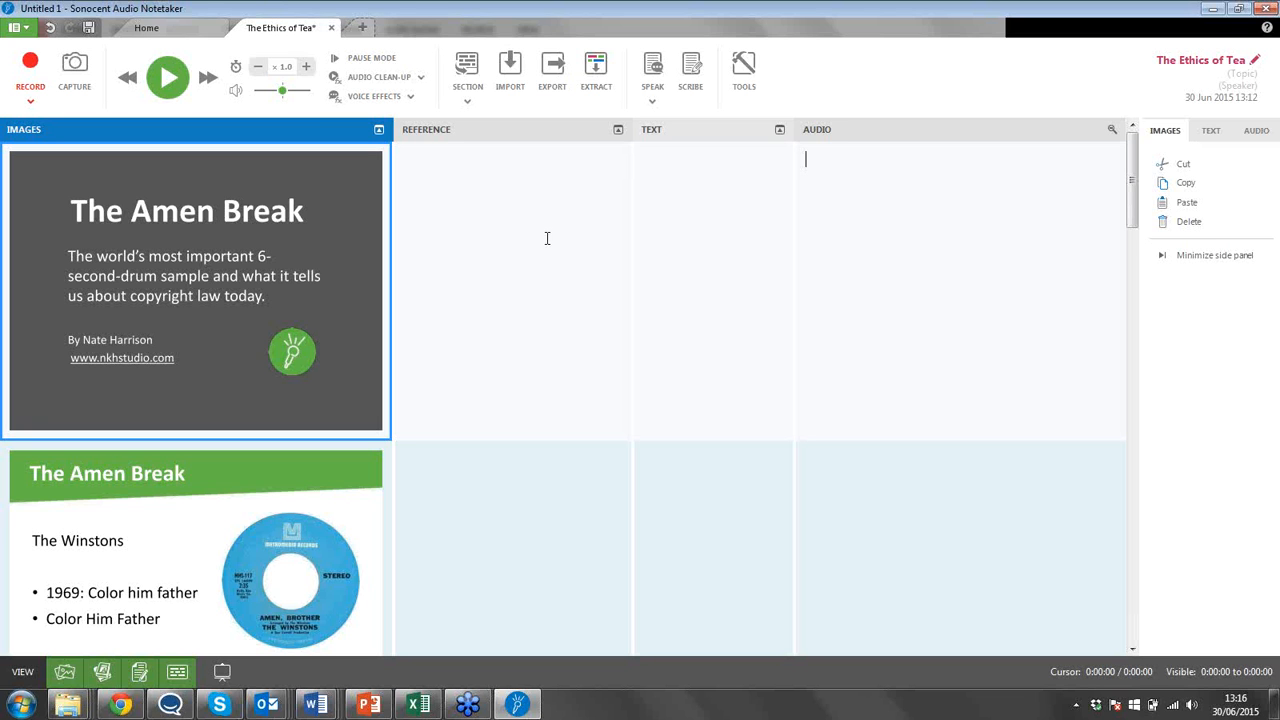
pyautogui.click(546, 237)
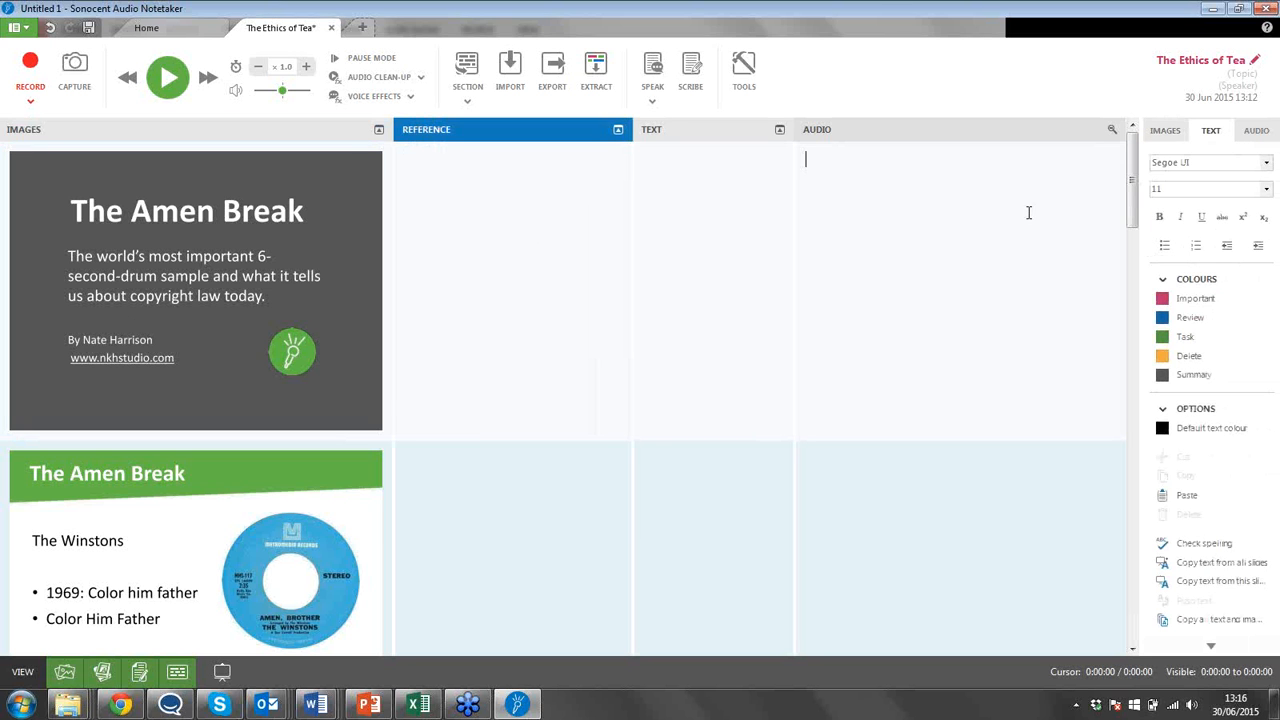
pyautogui.click(1216, 15)
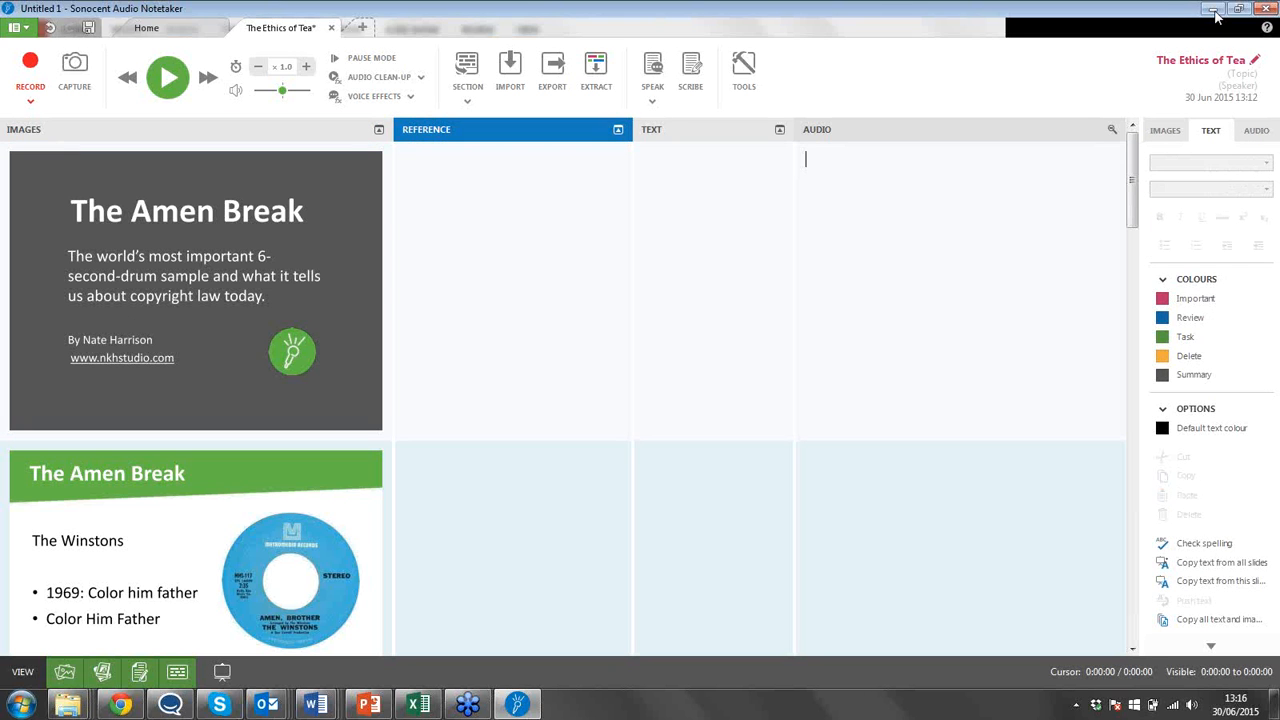
pyautogui.click(576, 220)
pyautogui.write('tettet')
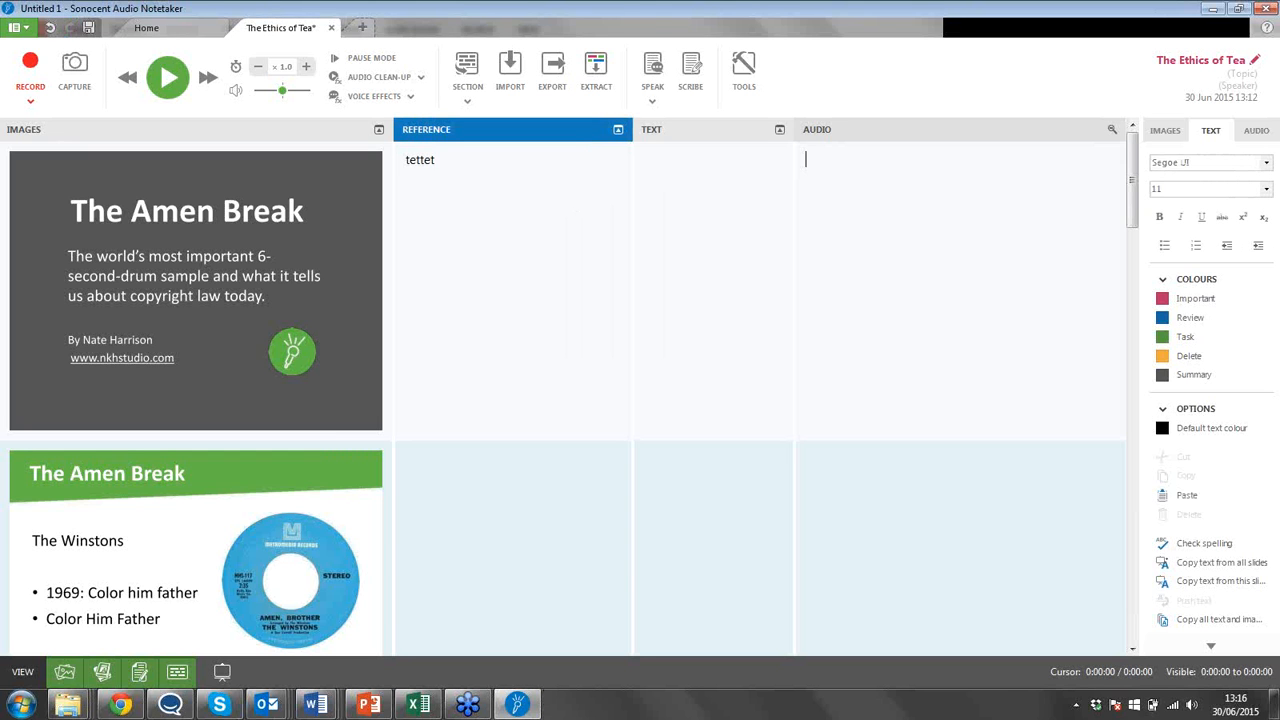
pyautogui.press('BackSpace')
pyautogui.press('BackSpace')
pyautogui.press('BackSpace')
pyautogui.press('BackSpace')
pyautogui.press('BackSpace')
pyautogui.press('BackSpace')
pyautogui.moveTo(1154, 8); pyautogui.dragTo(1066, 14)
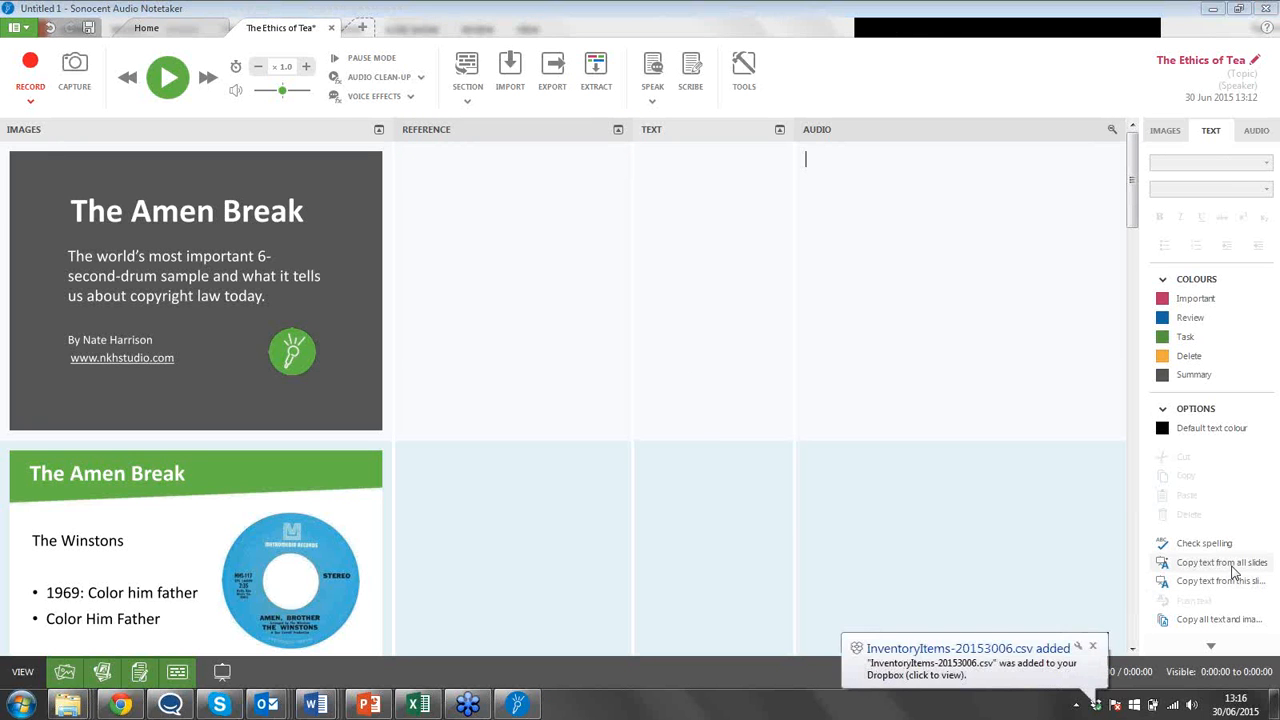
# Copy the text from all slides into the Reference pane.
pyautogui.click(1221, 562)
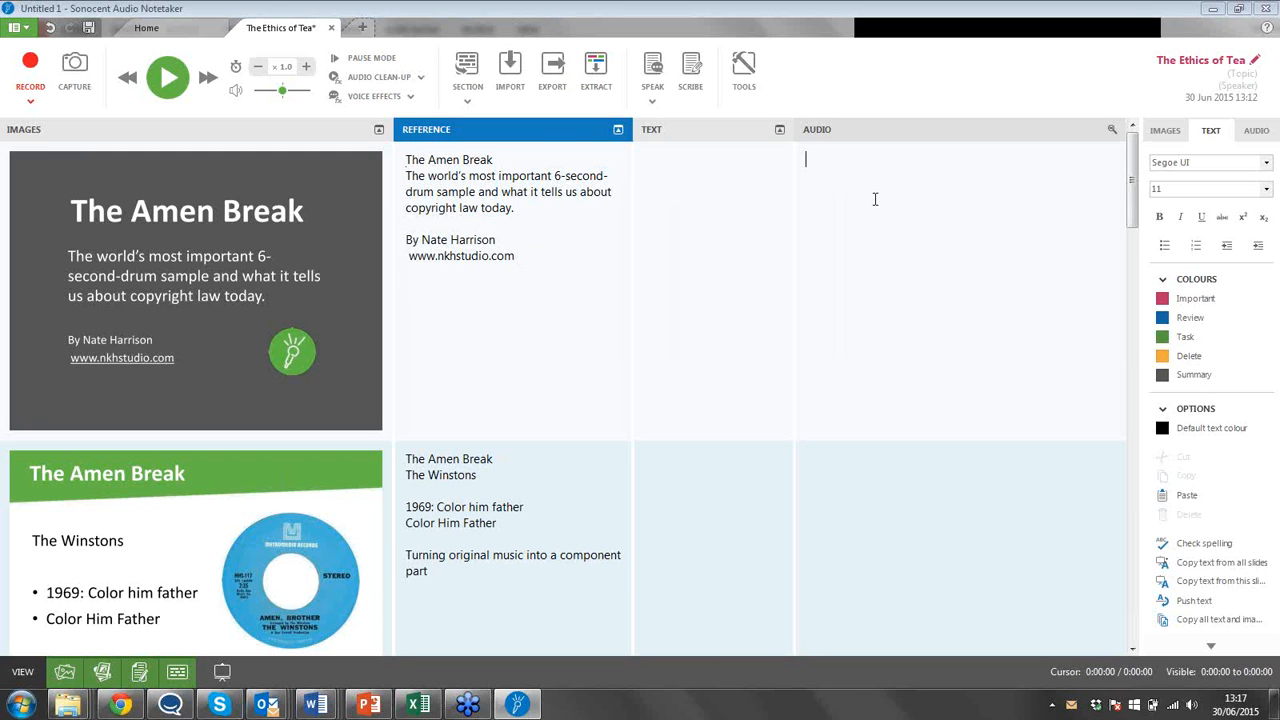
pyautogui.click(898, 44)
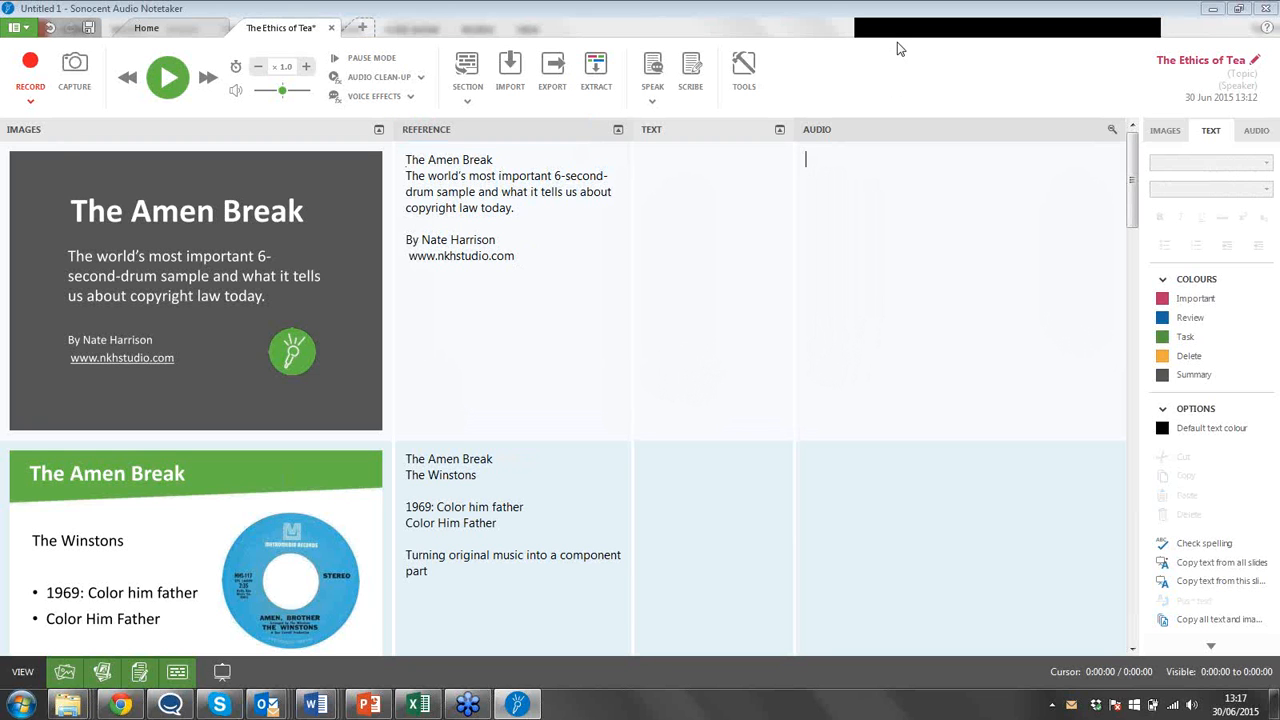
pyautogui.click(898, 48)
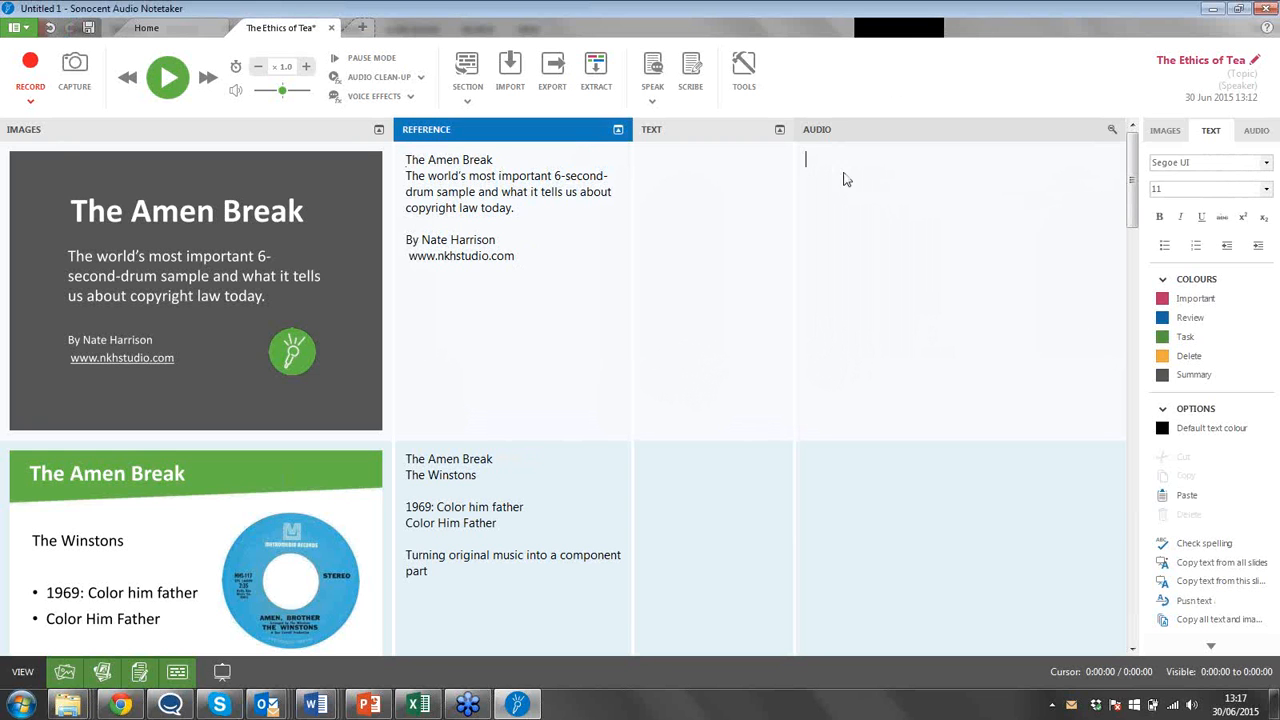
pyautogui.moveTo(901, 37); pyautogui.dragTo(1126, 58)
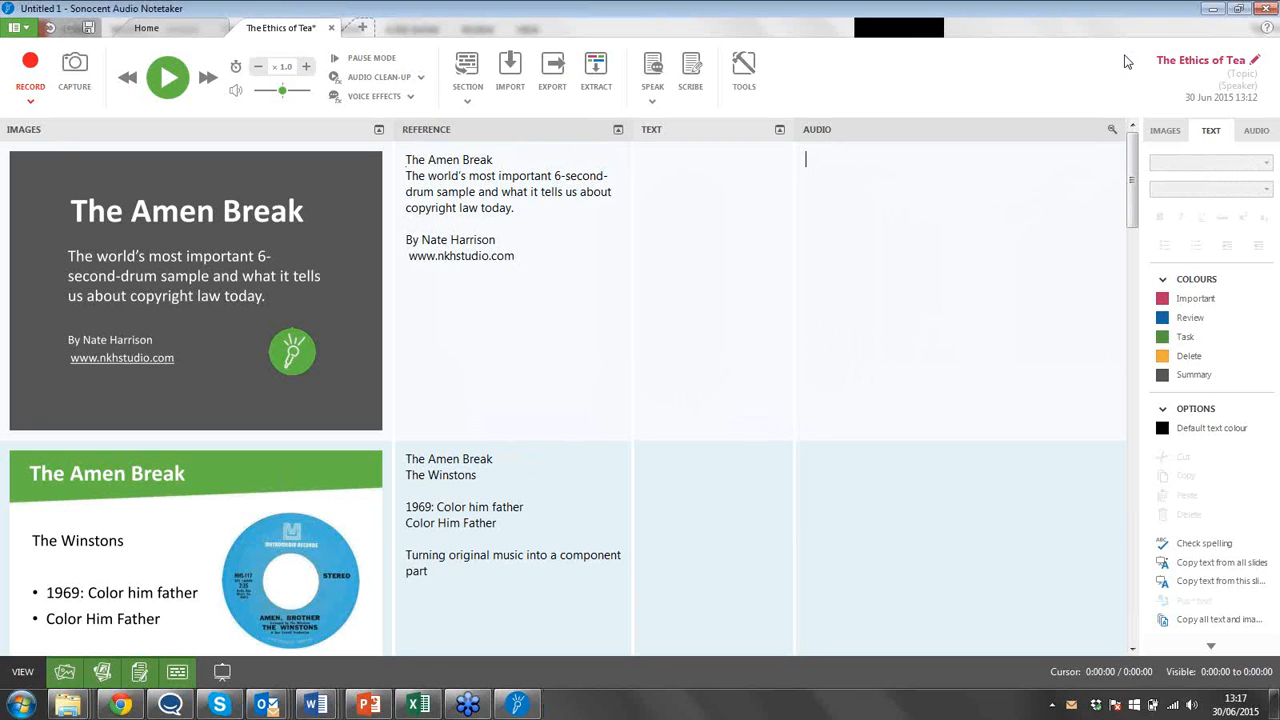
# Record audio into the first slide's section, colour-coding one passage as Important and another as Task during the recording.
pyautogui.click(848, 166)
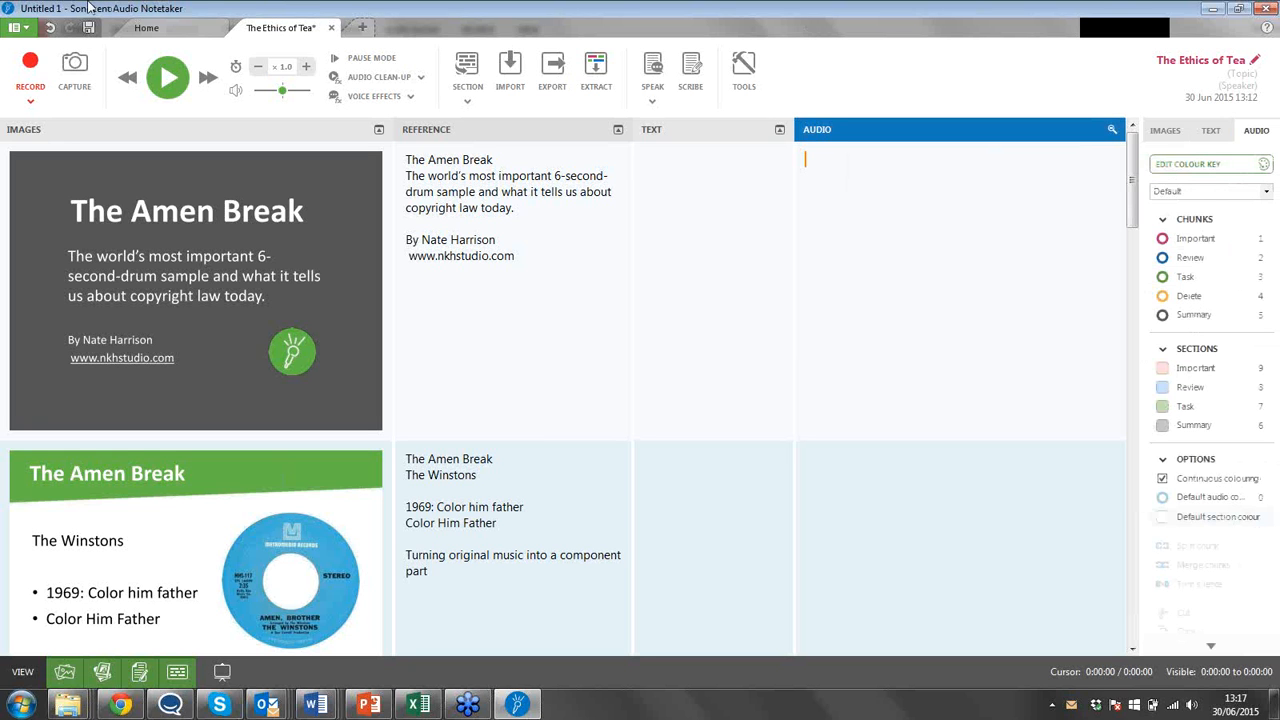
pyautogui.click(33, 62)
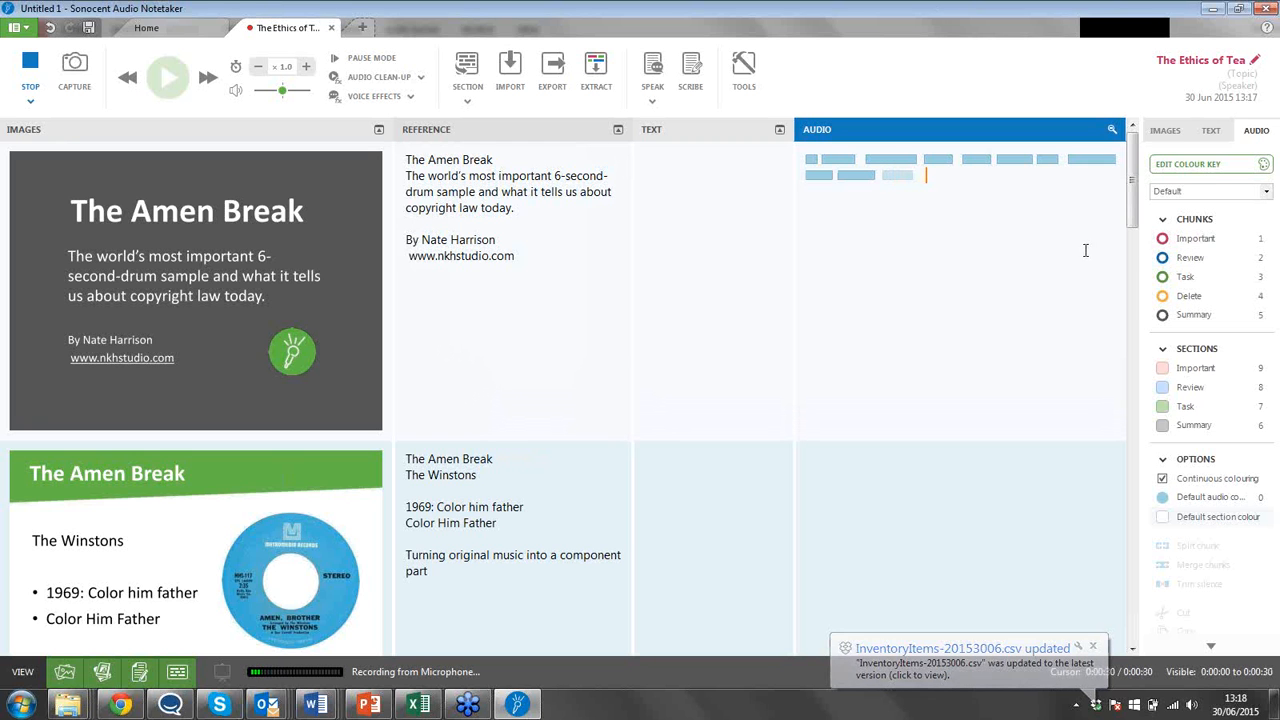
pyautogui.click(1203, 243)
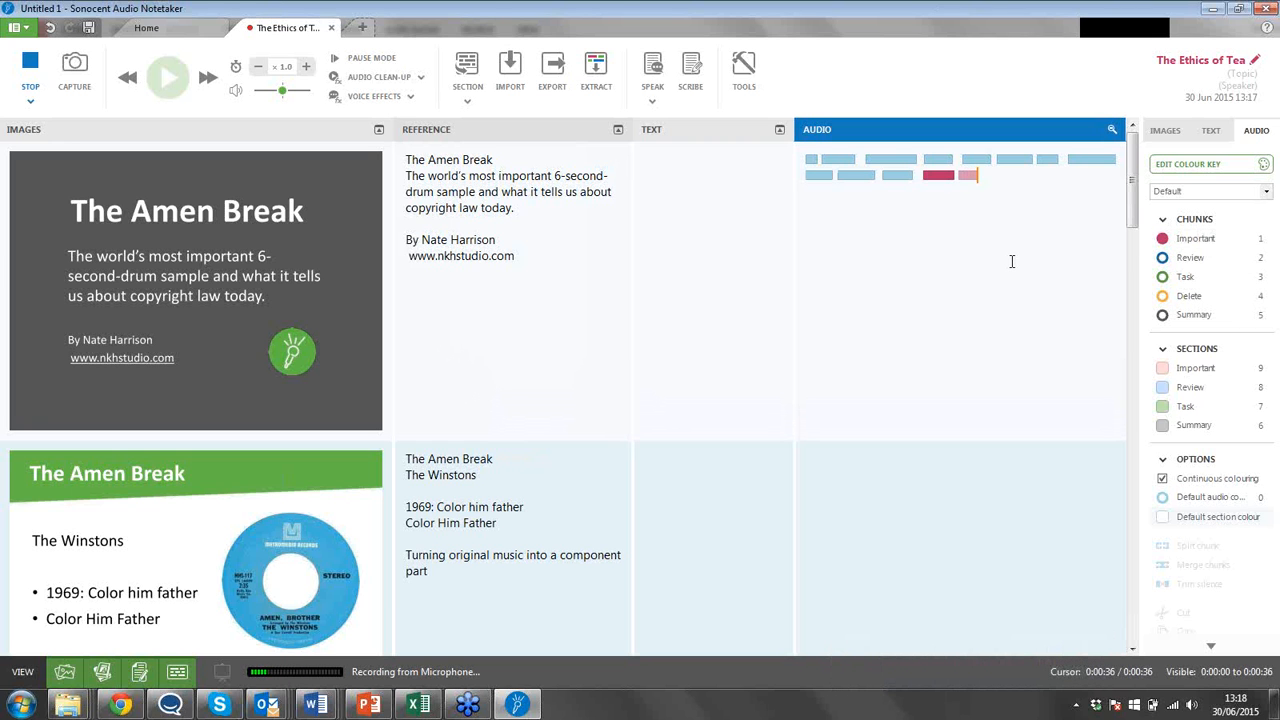
pyautogui.click(1198, 245)
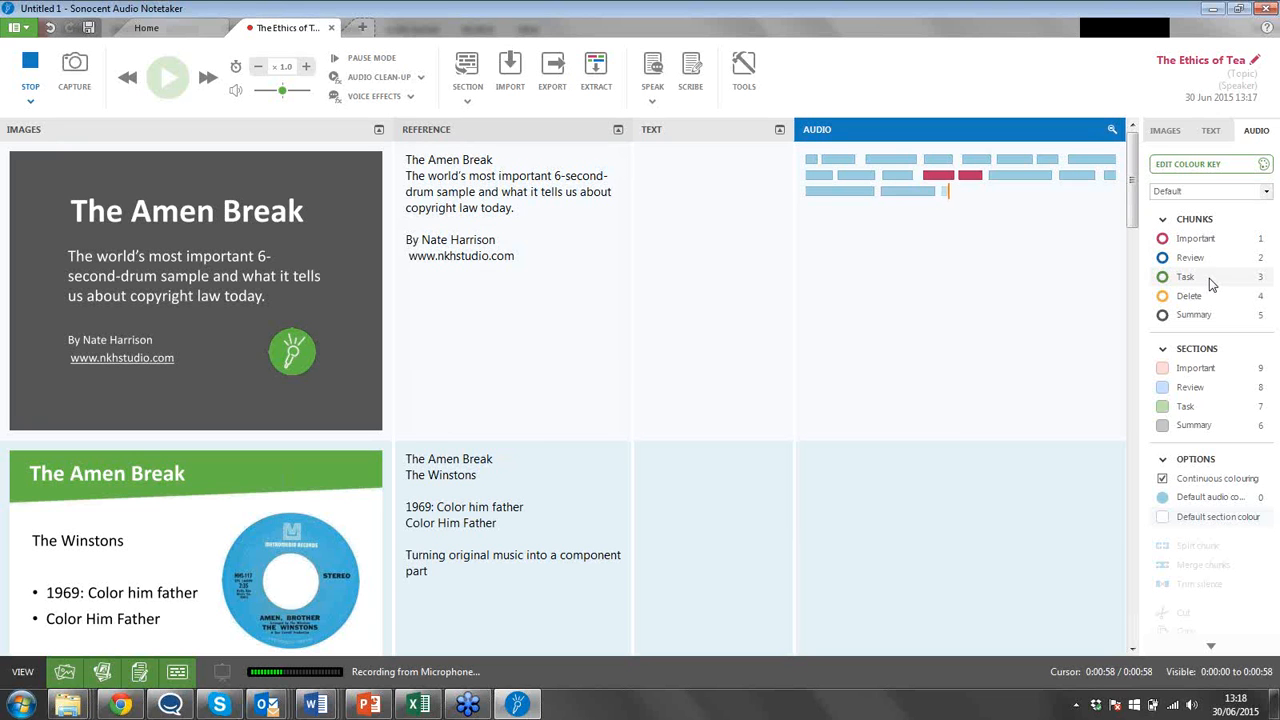
pyautogui.click(1209, 278)
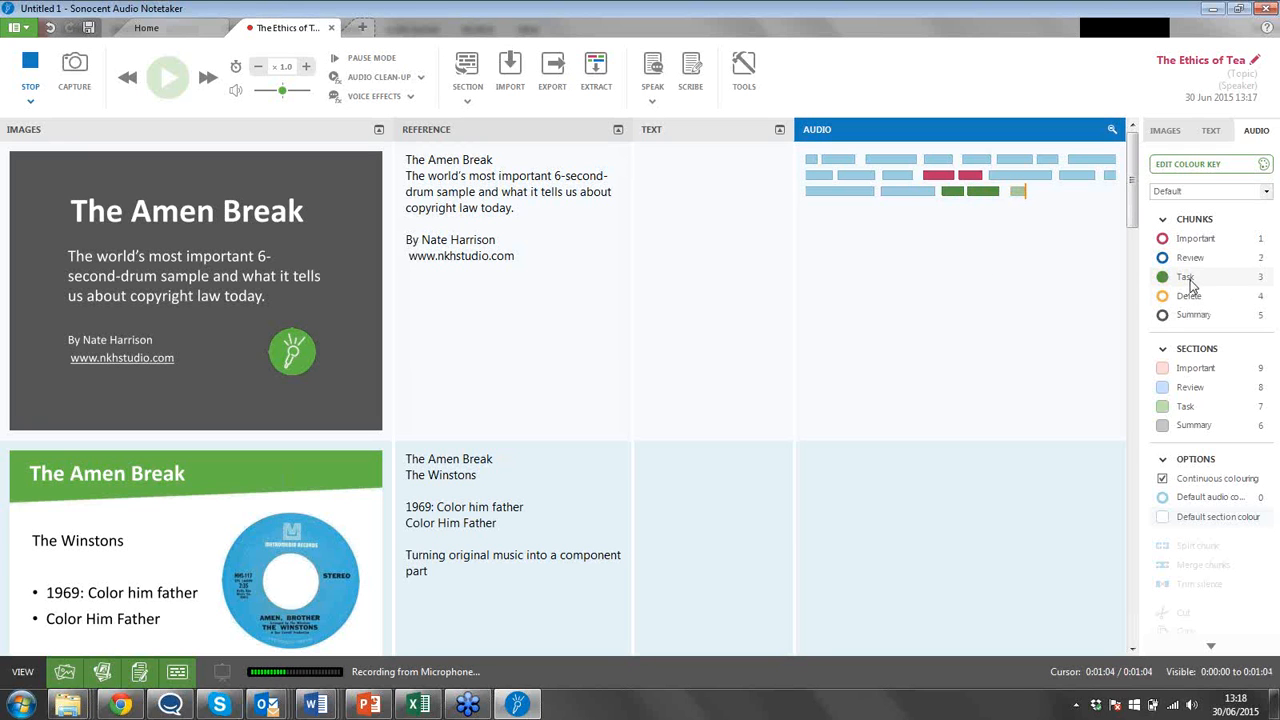
pyautogui.click(1188, 278)
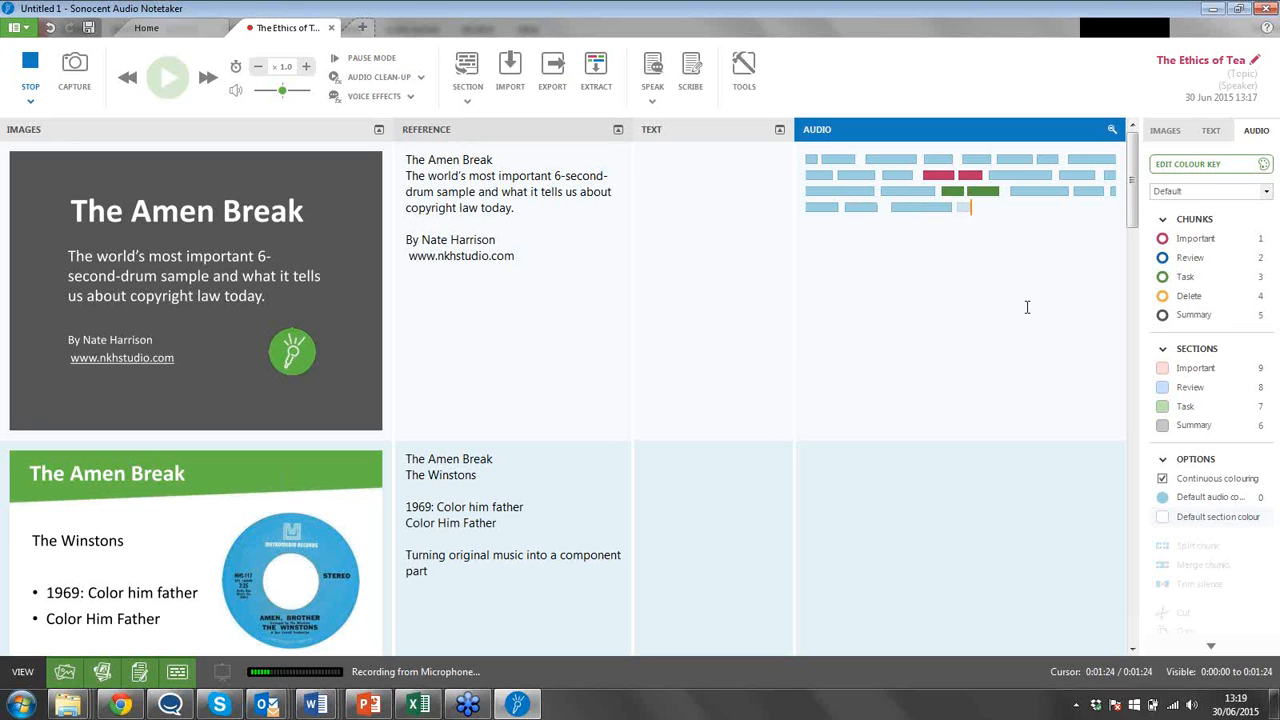
# Advance the ongoing recording to the second slide's section and mark a passage there as Important.
pyautogui.press('Return')
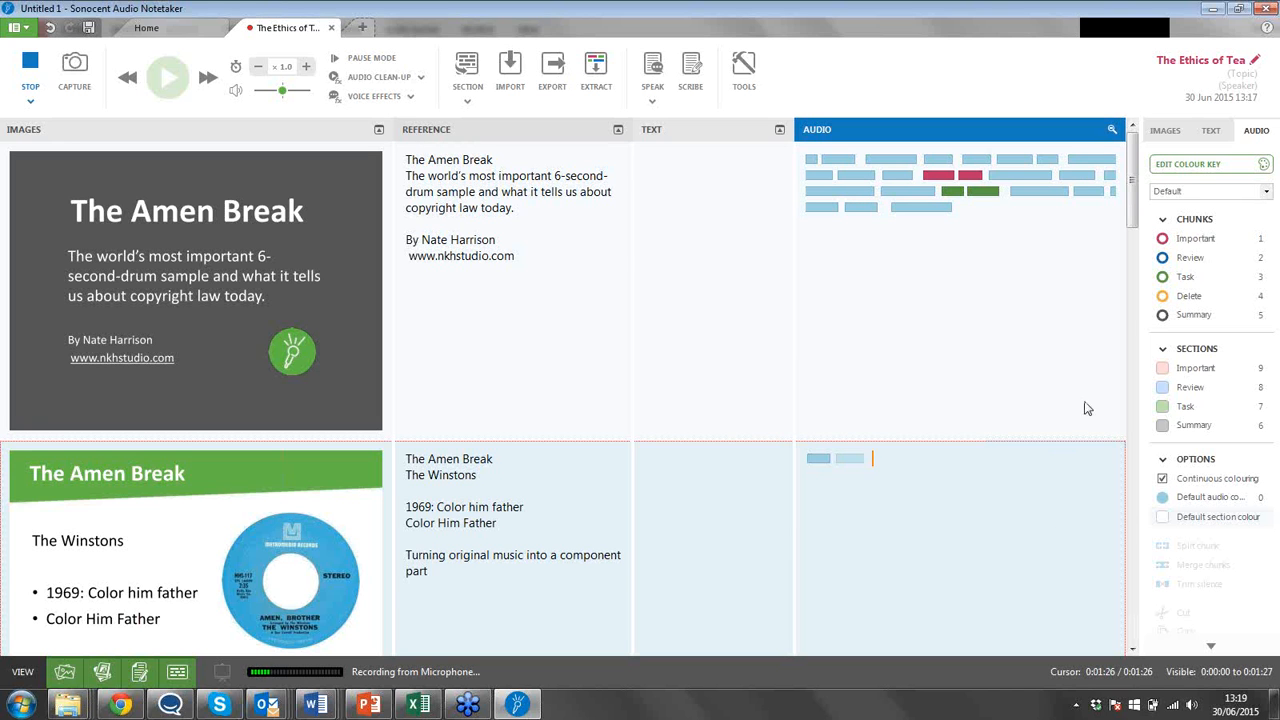
pyautogui.click(1193, 242)
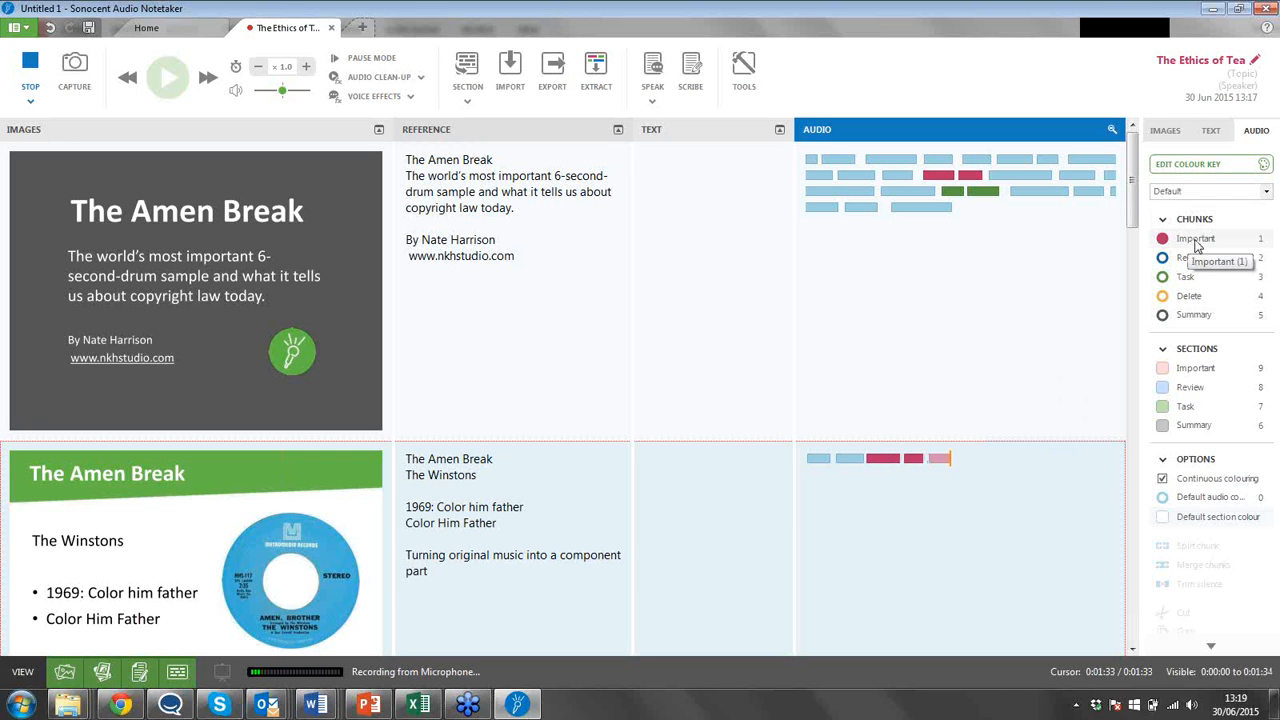
pyautogui.click(1196, 243)
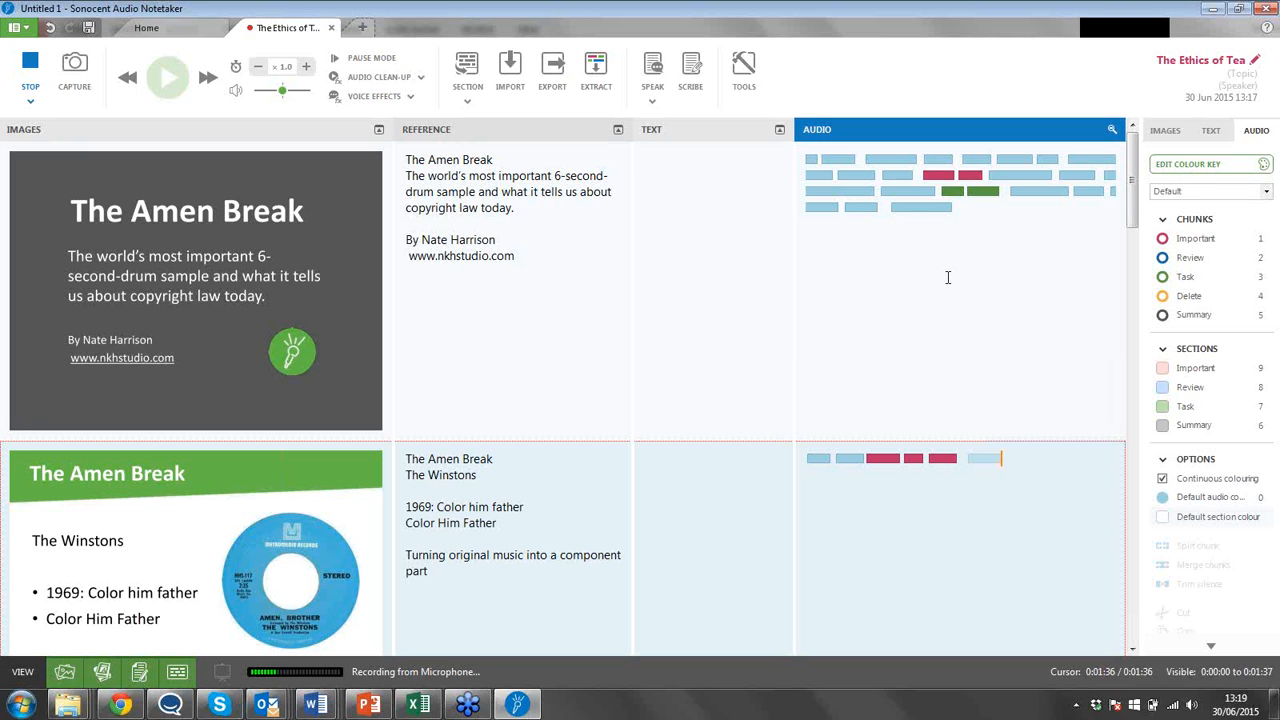
# Recolour the second audio chunk of the first slide's section as Important while recording continues.
pyautogui.click(843, 159)
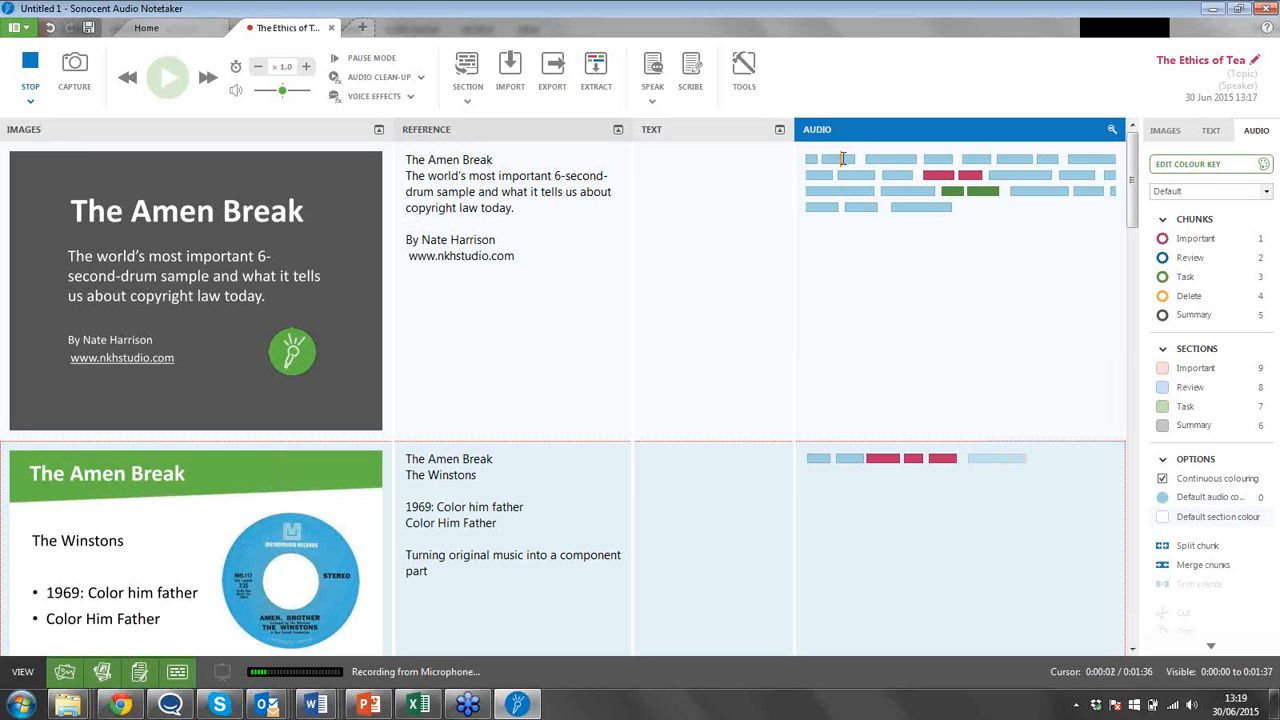
pyautogui.click(1193, 242)
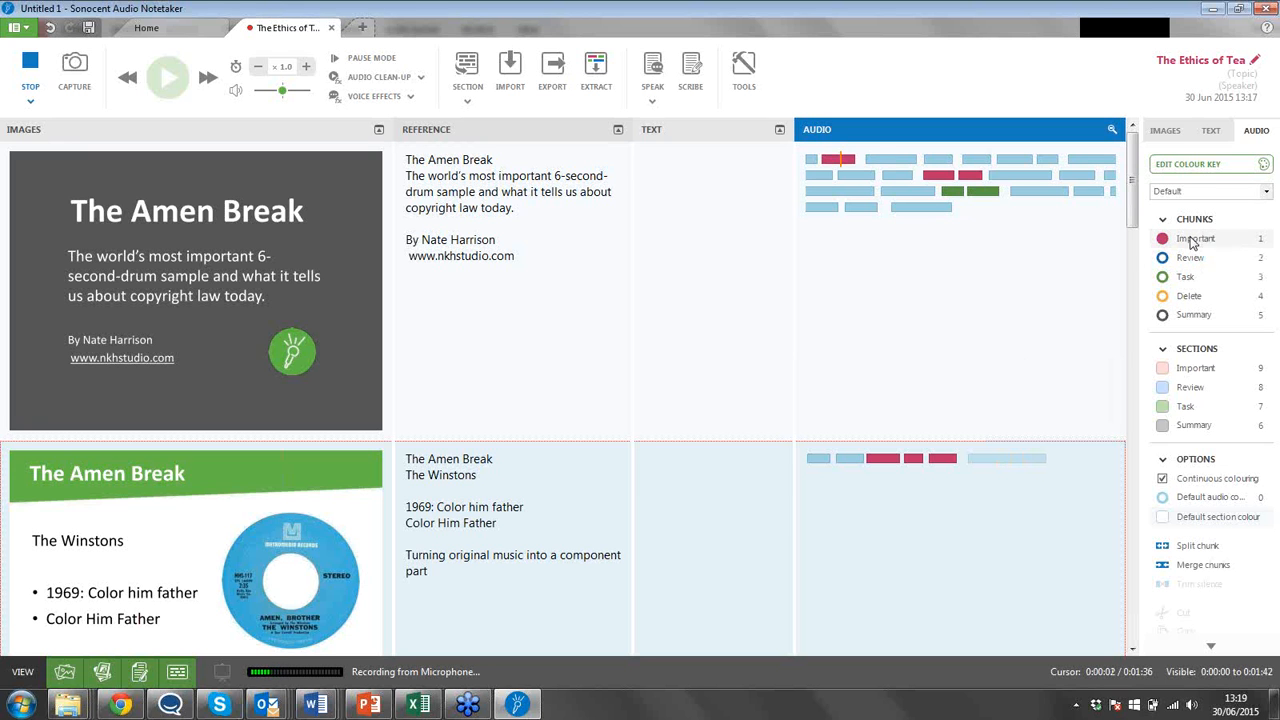
pyautogui.click(961, 291)
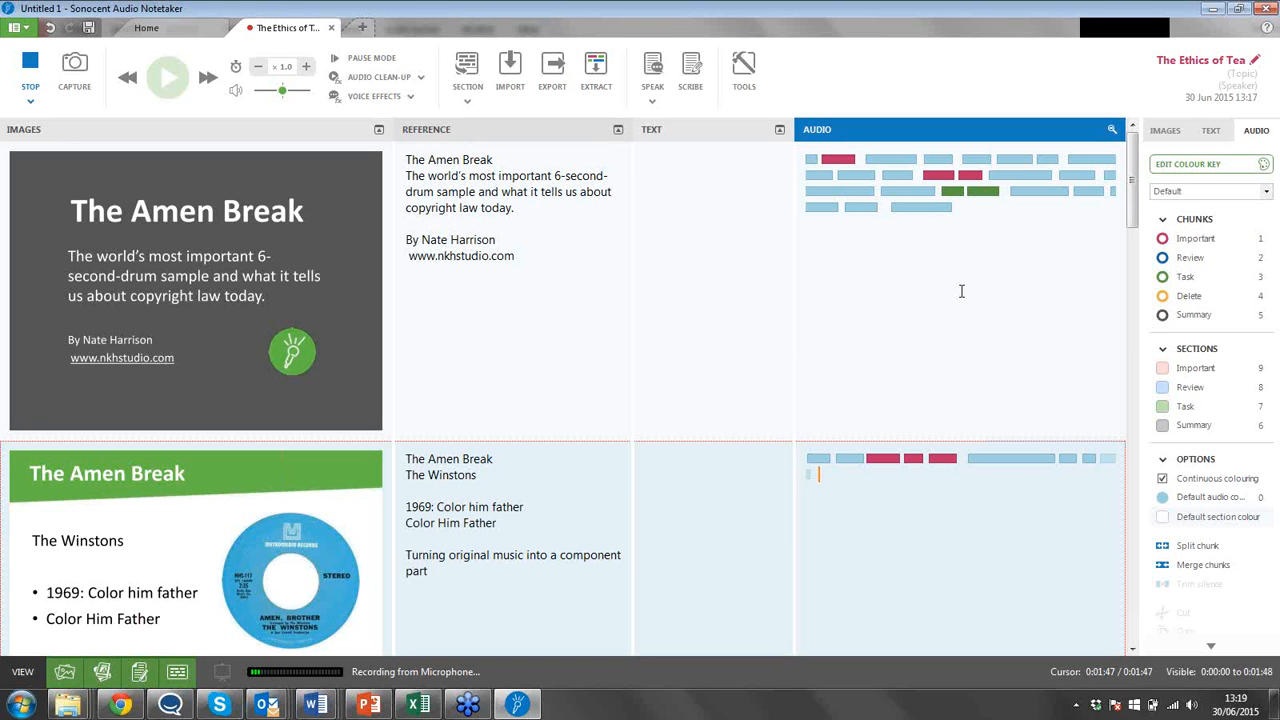
# Add the text "notes" in the Text pane beside the first slide.
pyautogui.click(740, 200)
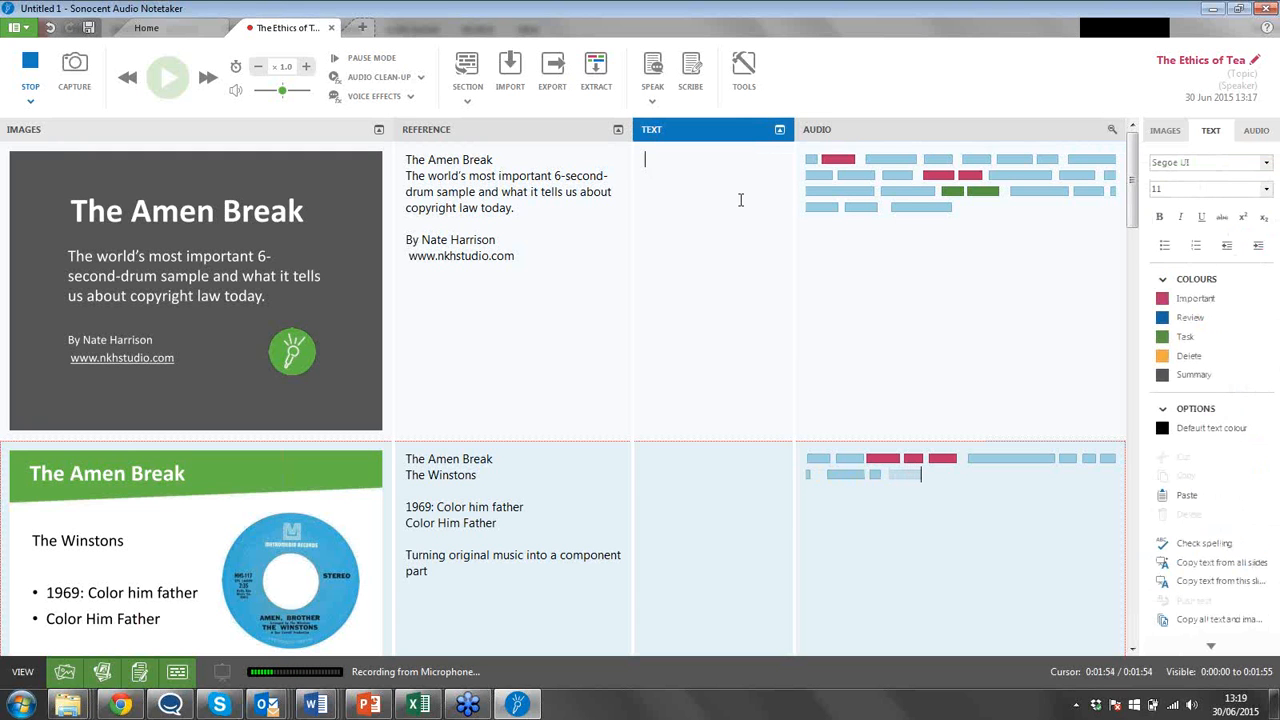
pyautogui.write('notes')
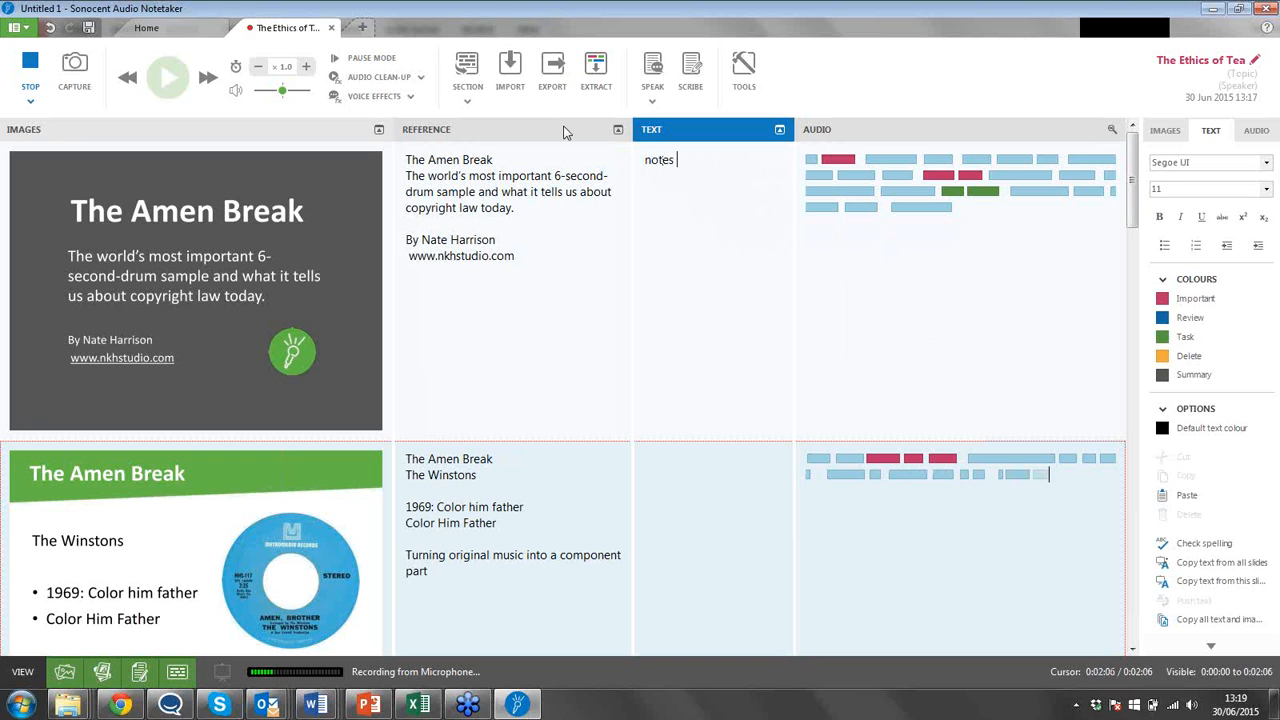
pyautogui.click(531, 254)
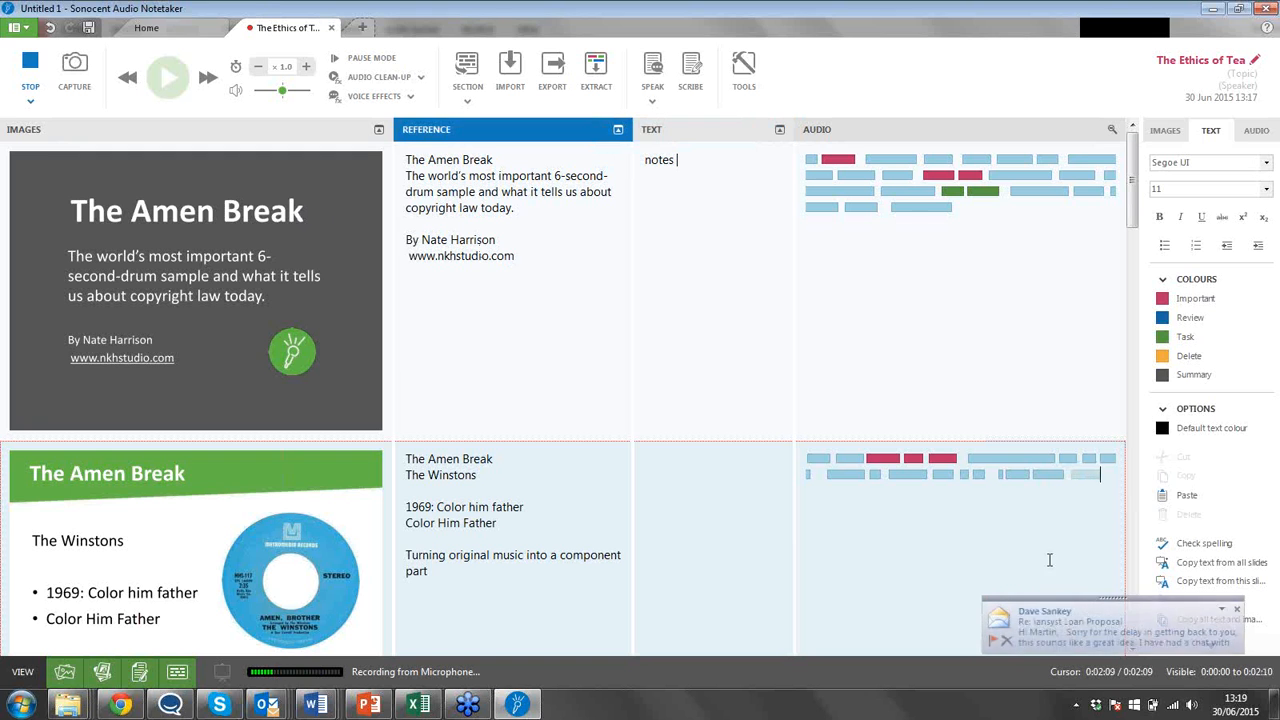
pyautogui.click(1237, 614)
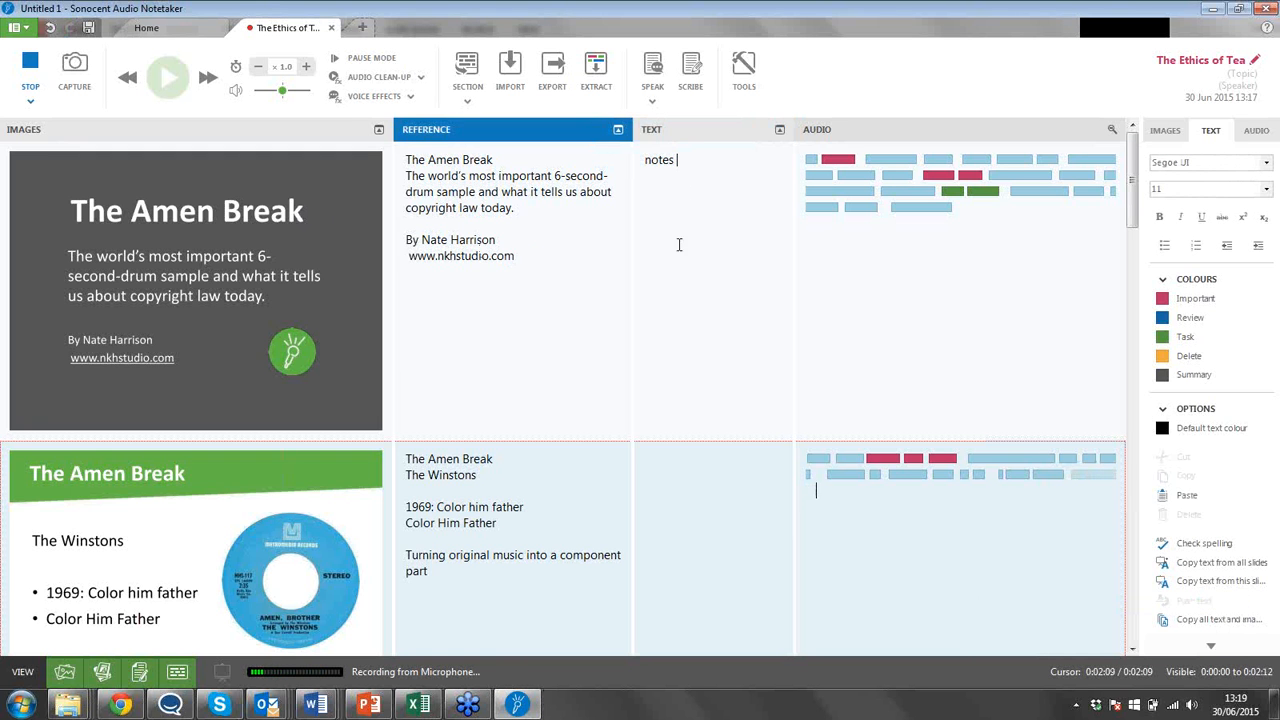
pyautogui.click(707, 166)
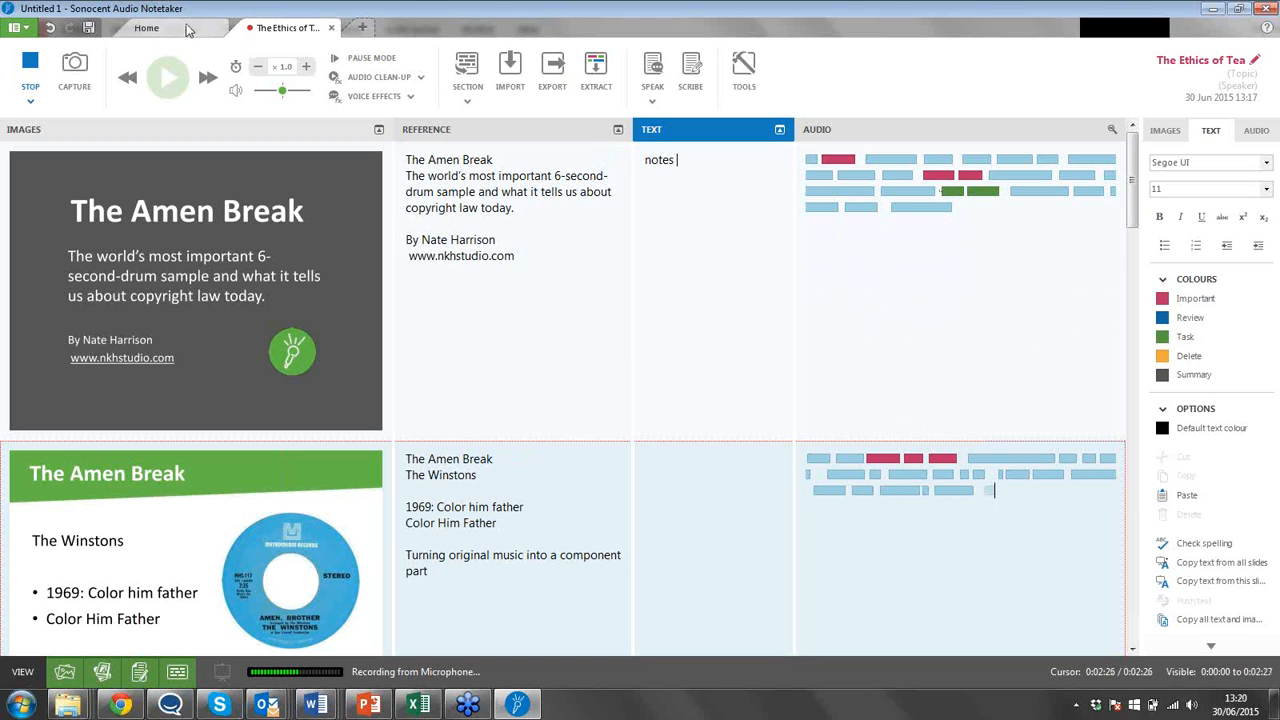
# Stop the recording and briefly play back the Important chunks in the second audio row of the first section.
pyautogui.click(28, 68)
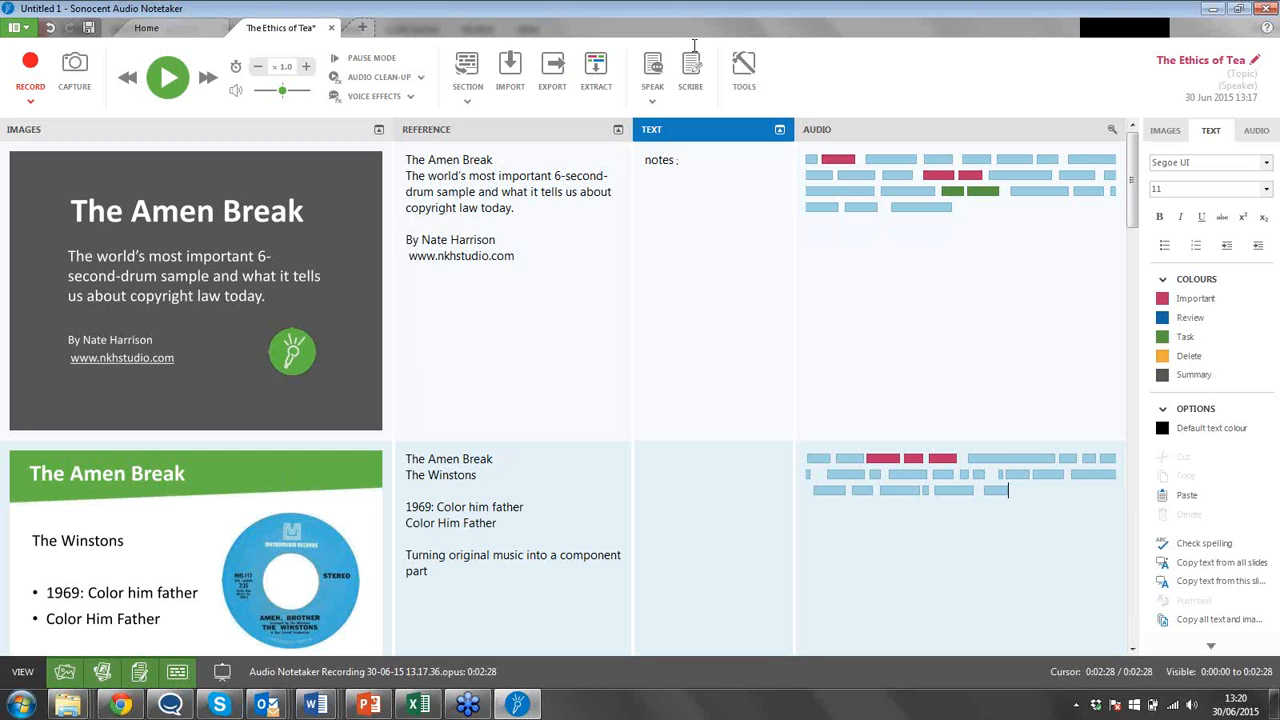
pyautogui.click(923, 174)
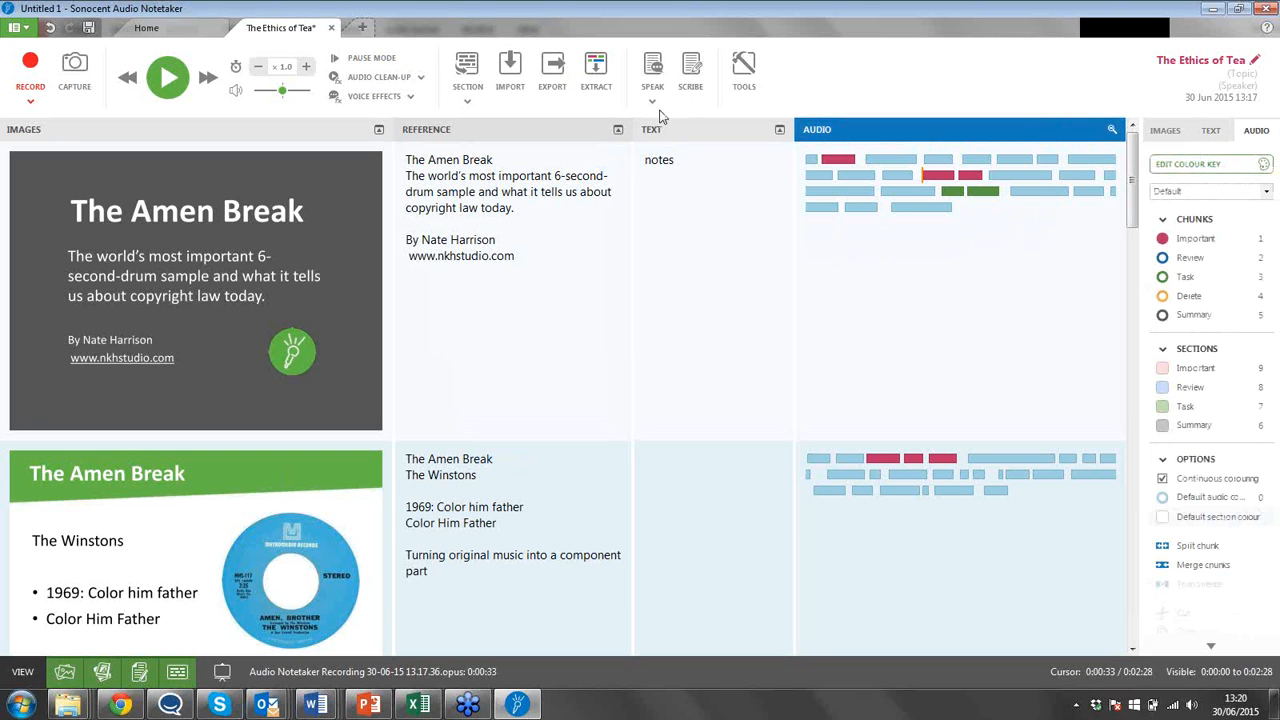
pyautogui.click(168, 78)
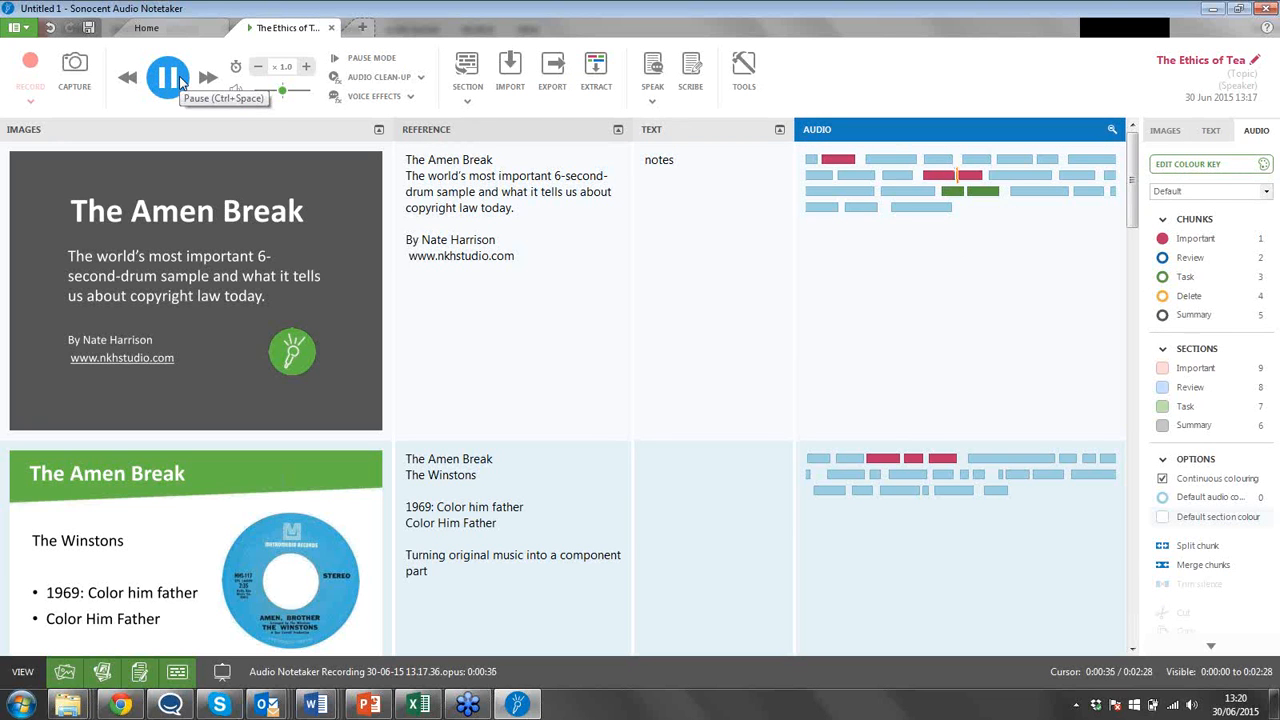
pyautogui.click(168, 78)
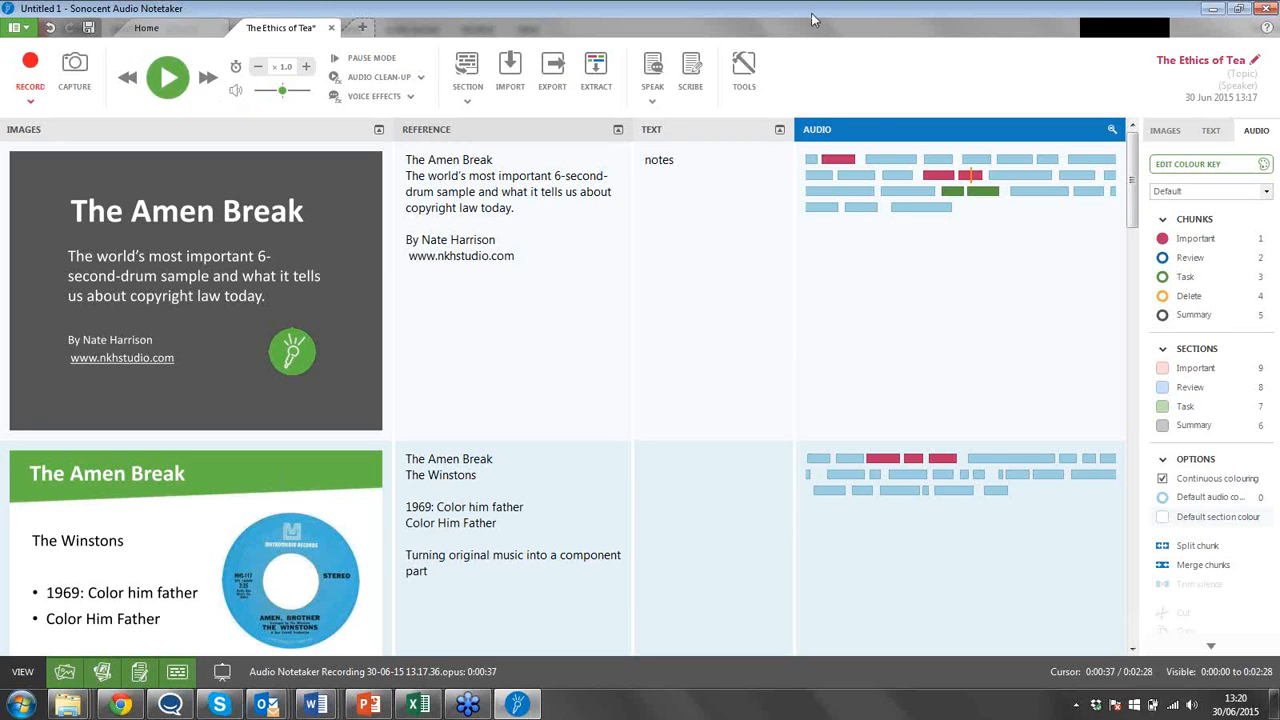
# Move the two Important chunks from the first section's second audio row to the second section's end, and delete the first section's Task chunks.
pyautogui.rightClick(967, 174)
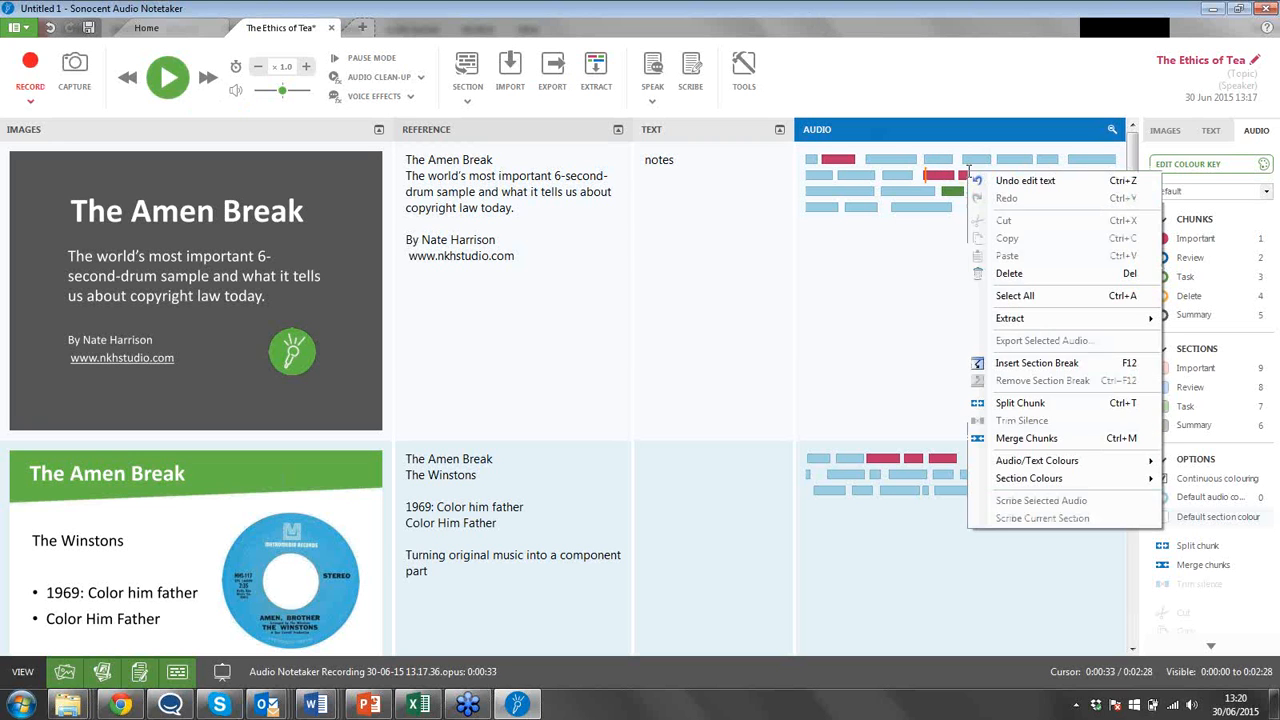
pyautogui.click(950, 175)
pyautogui.moveTo(927, 173); pyautogui.dragTo(982, 177)
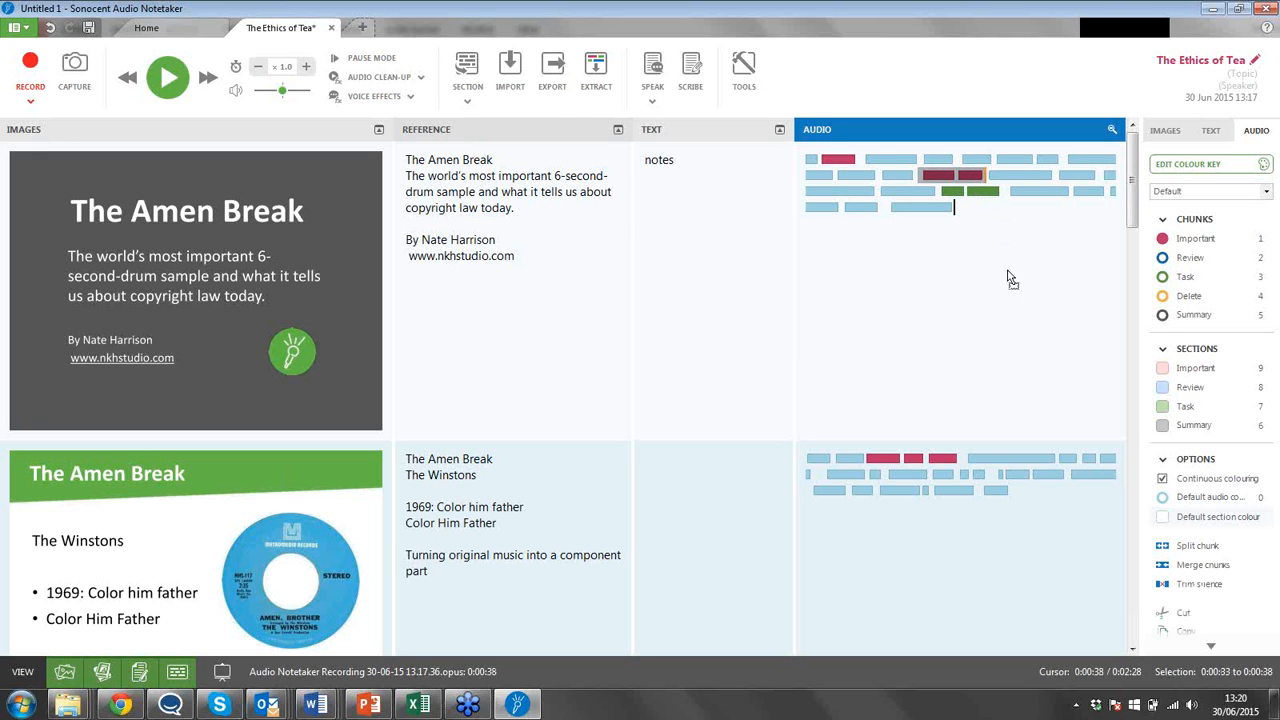
pyautogui.moveTo(1080, 503); pyautogui.dragTo(1080, 491)
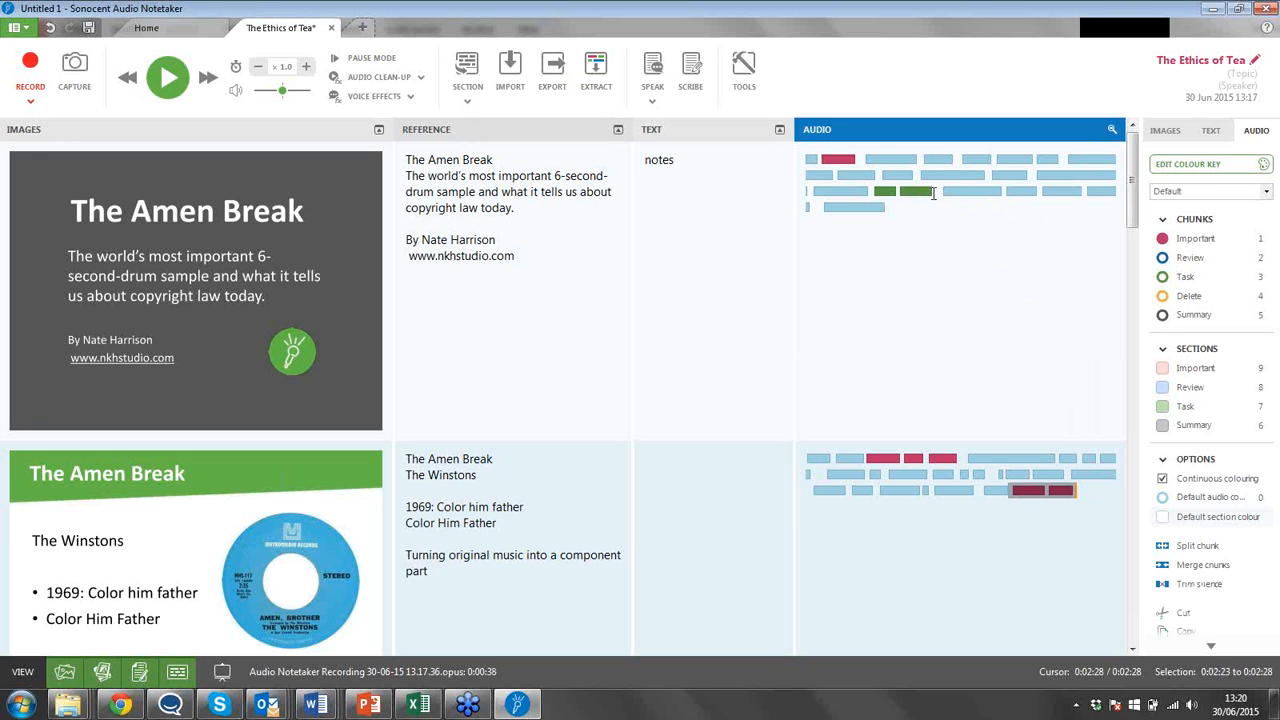
pyautogui.click(928, 191)
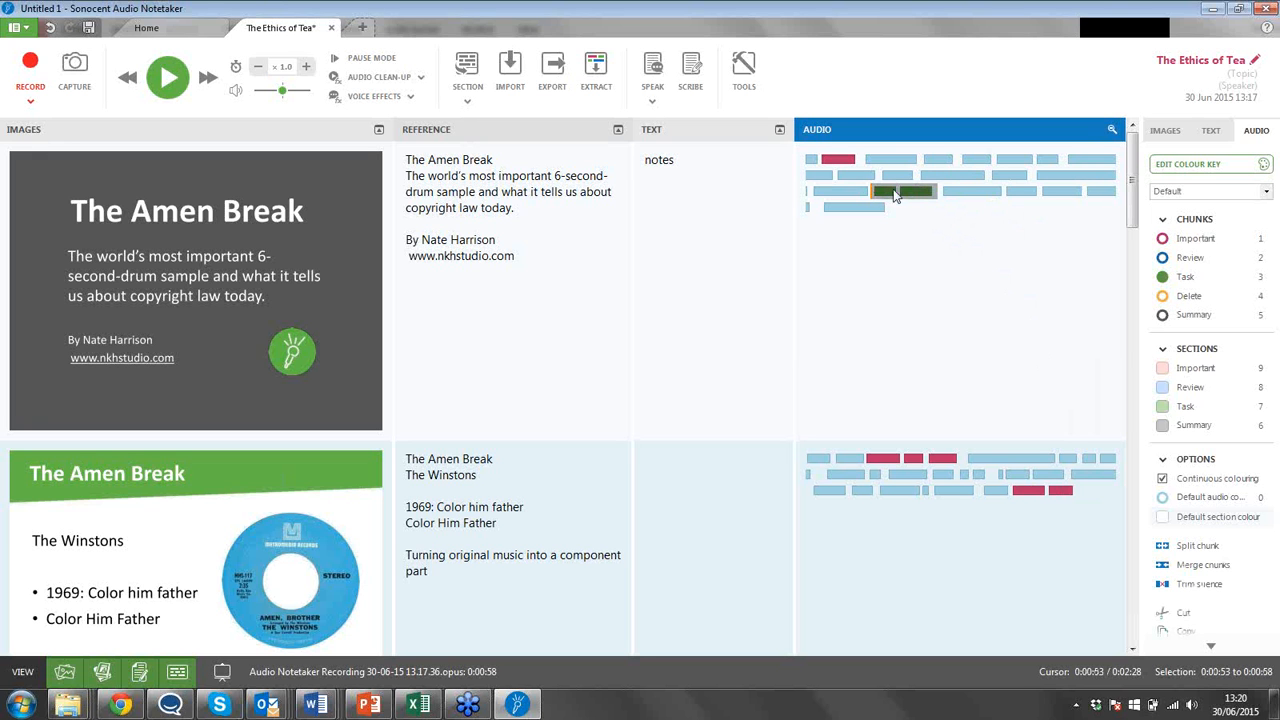
pyautogui.press('Delete')
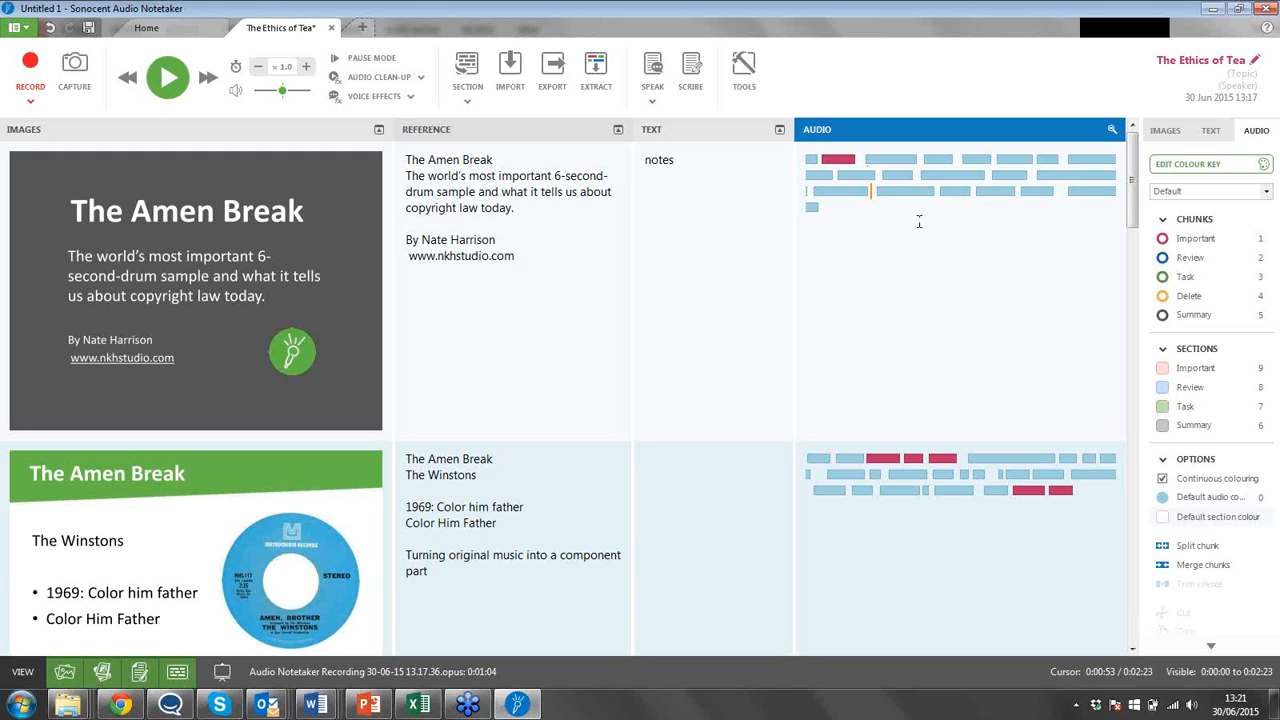
# Extract only the Important-coloured audio chunks into a new project.
pyautogui.click(604, 82)
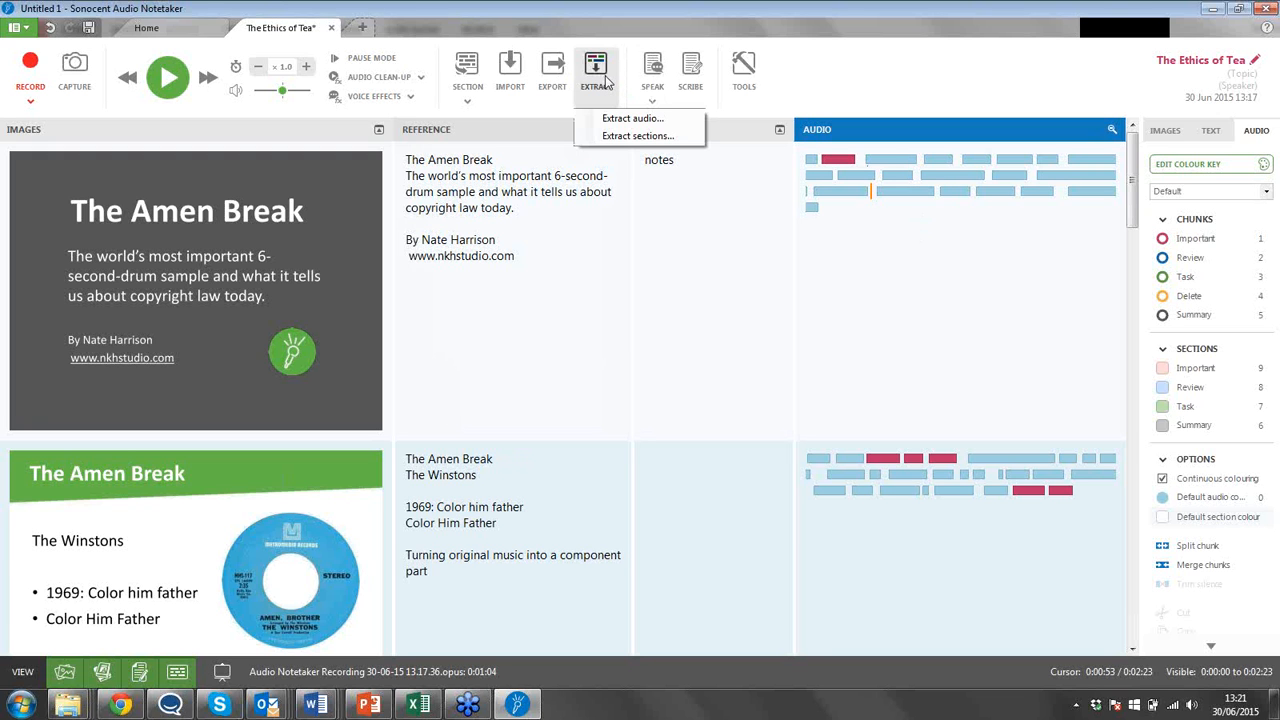
pyautogui.click(690, 125)
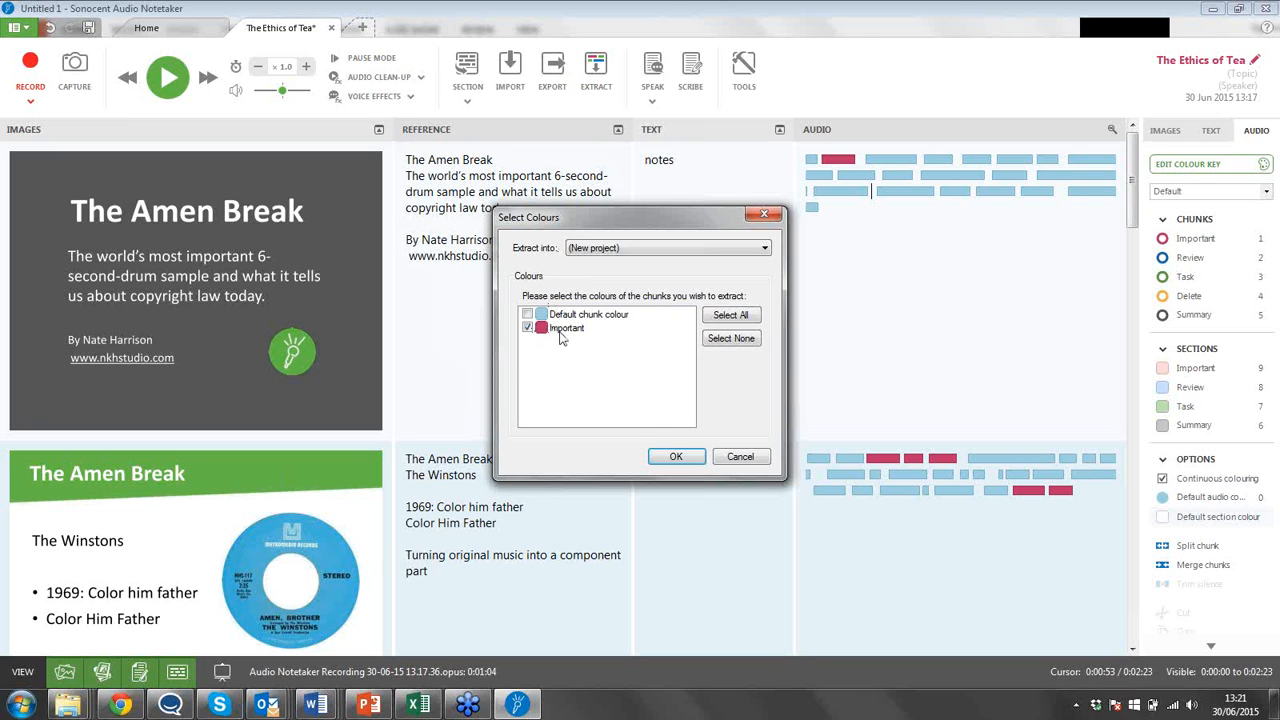
pyautogui.click(675, 455)
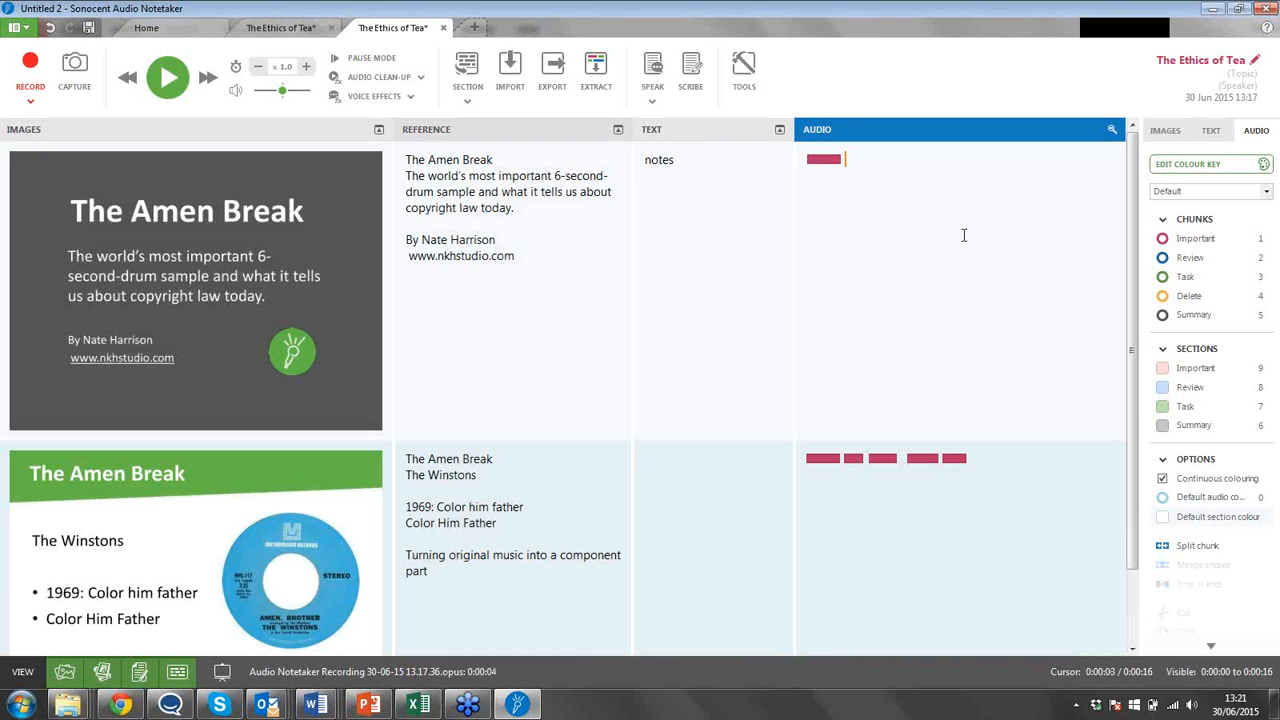
# Compare the original project with the extracted one and view the available export formats.
pyautogui.click(998, 465)
pyautogui.click(288, 30)
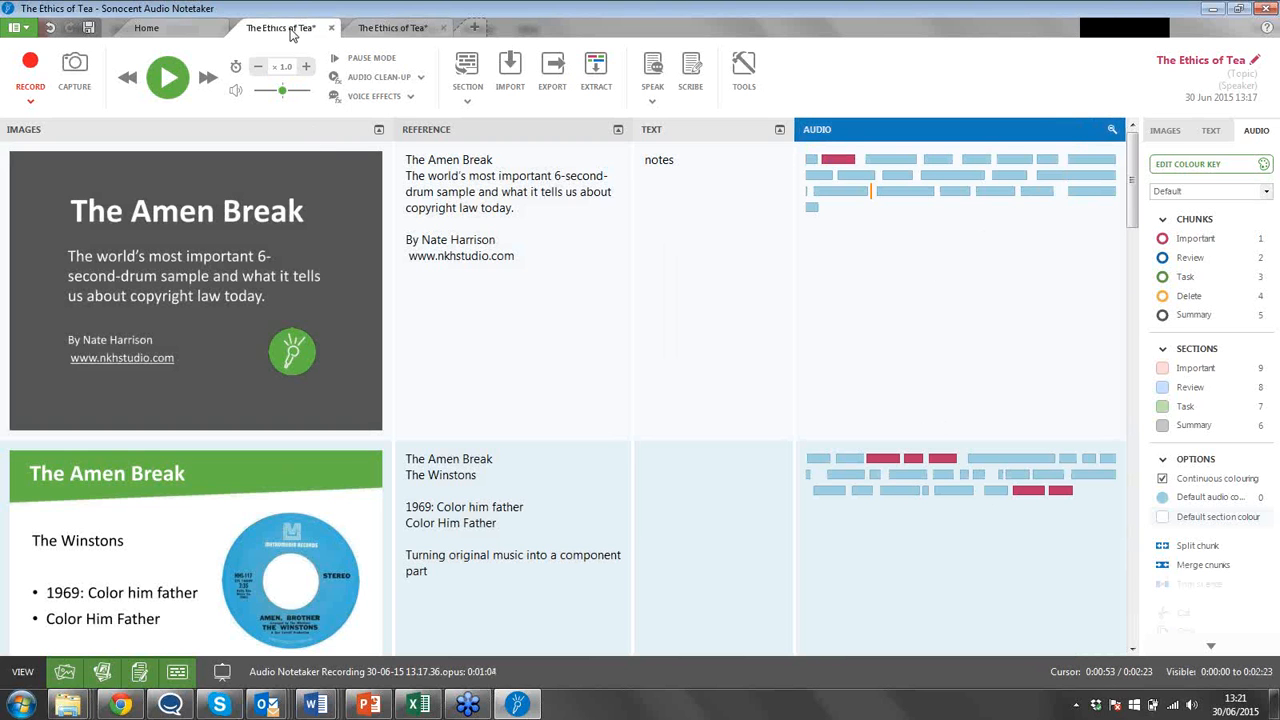
pyautogui.click(380, 28)
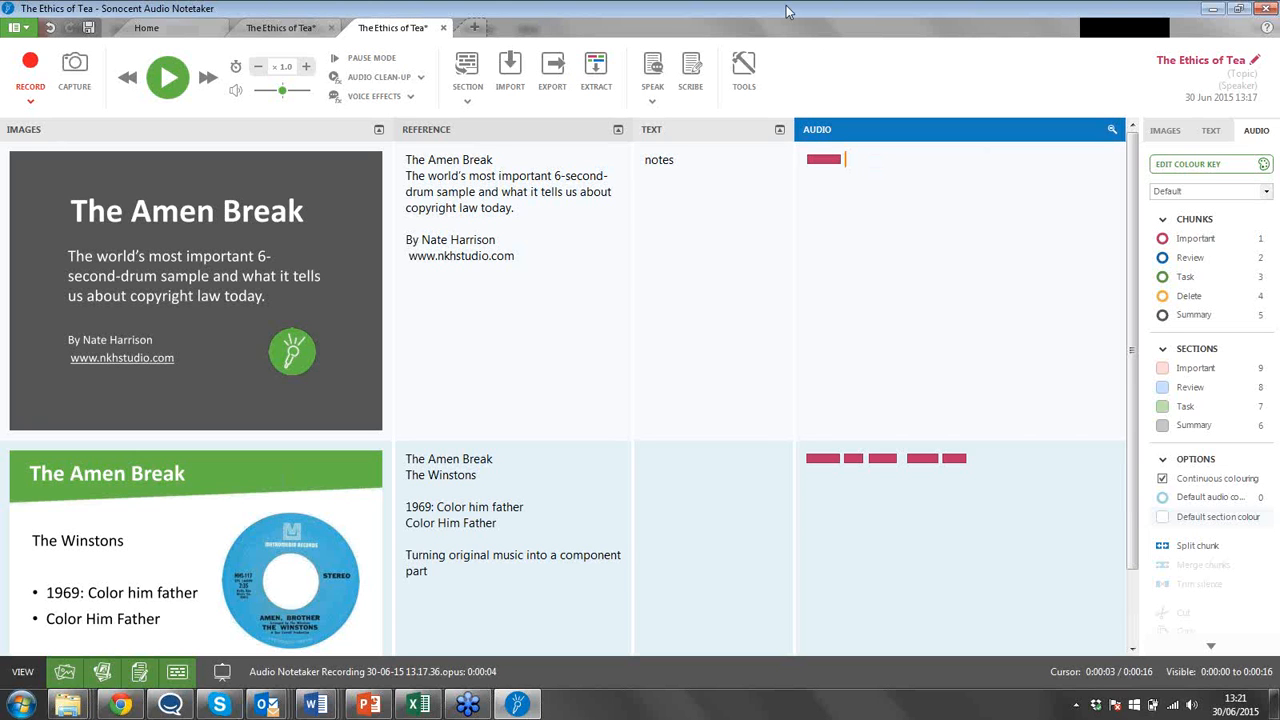
pyautogui.click(556, 78)
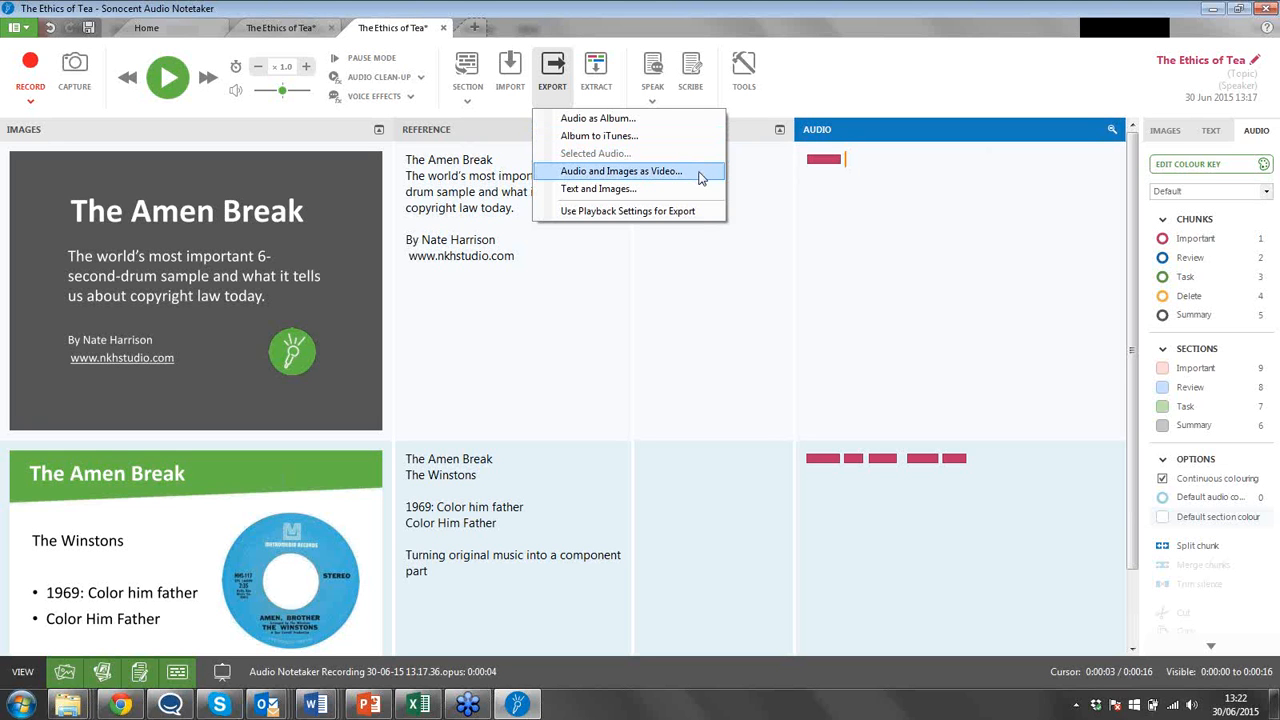
pyautogui.click(951, 241)
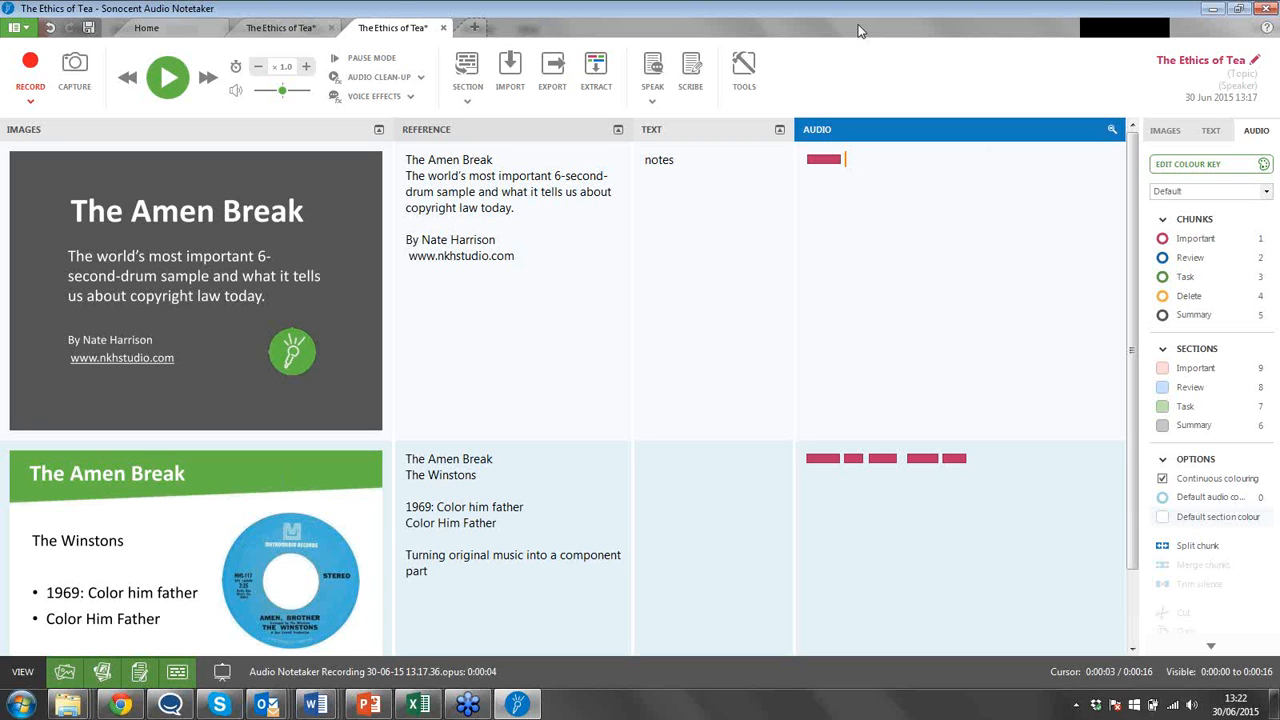
# Close both "The Ethics of Tea" projects without saving the changes.
pyautogui.click(443, 28)
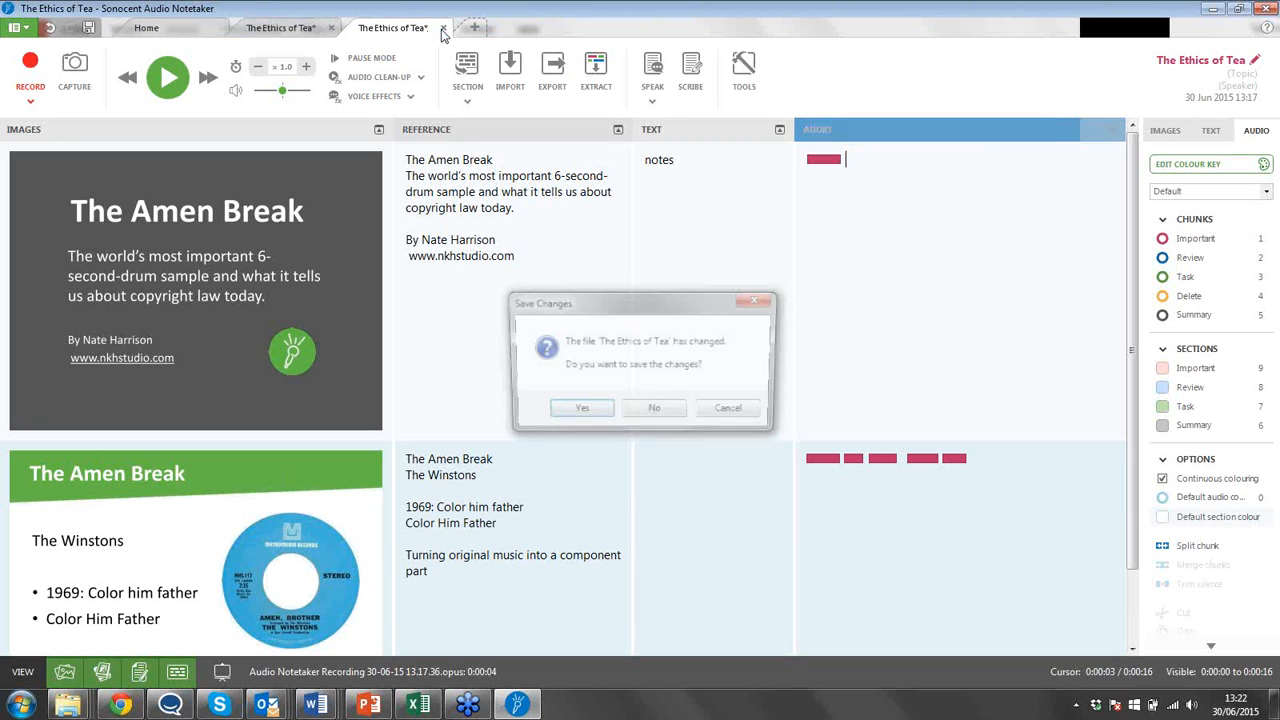
pyautogui.click(664, 410)
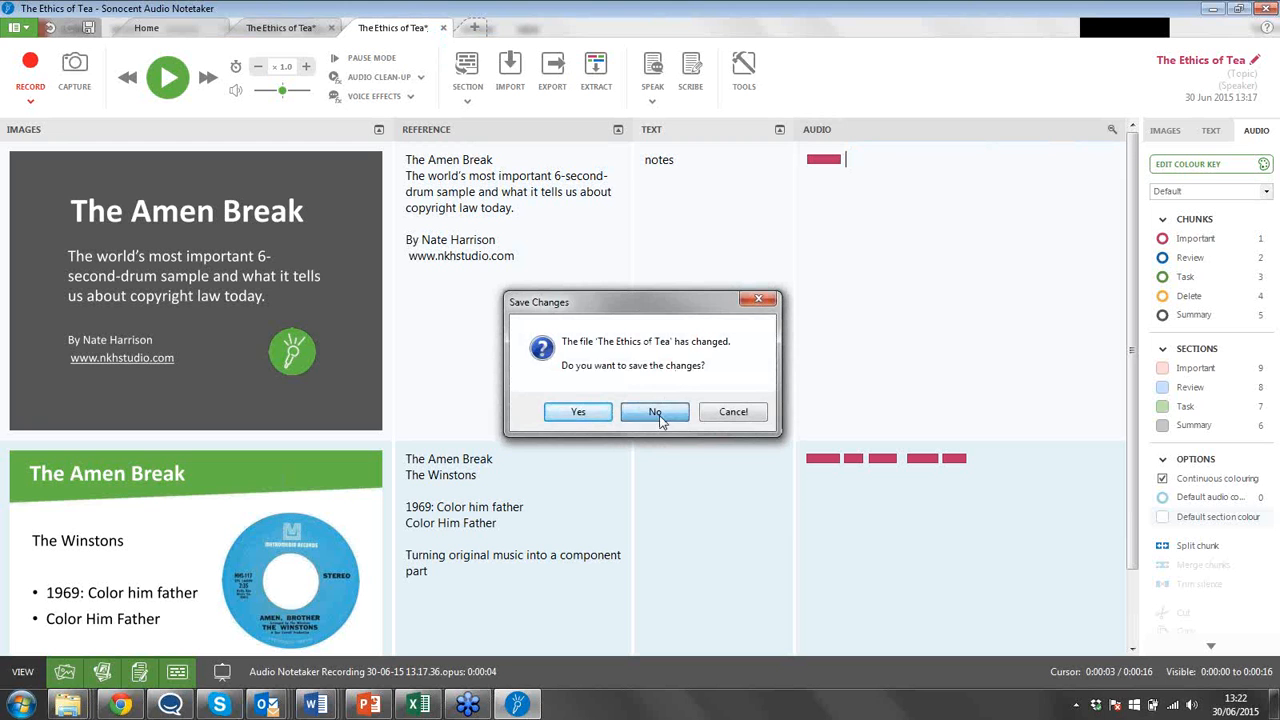
pyautogui.click(330, 30)
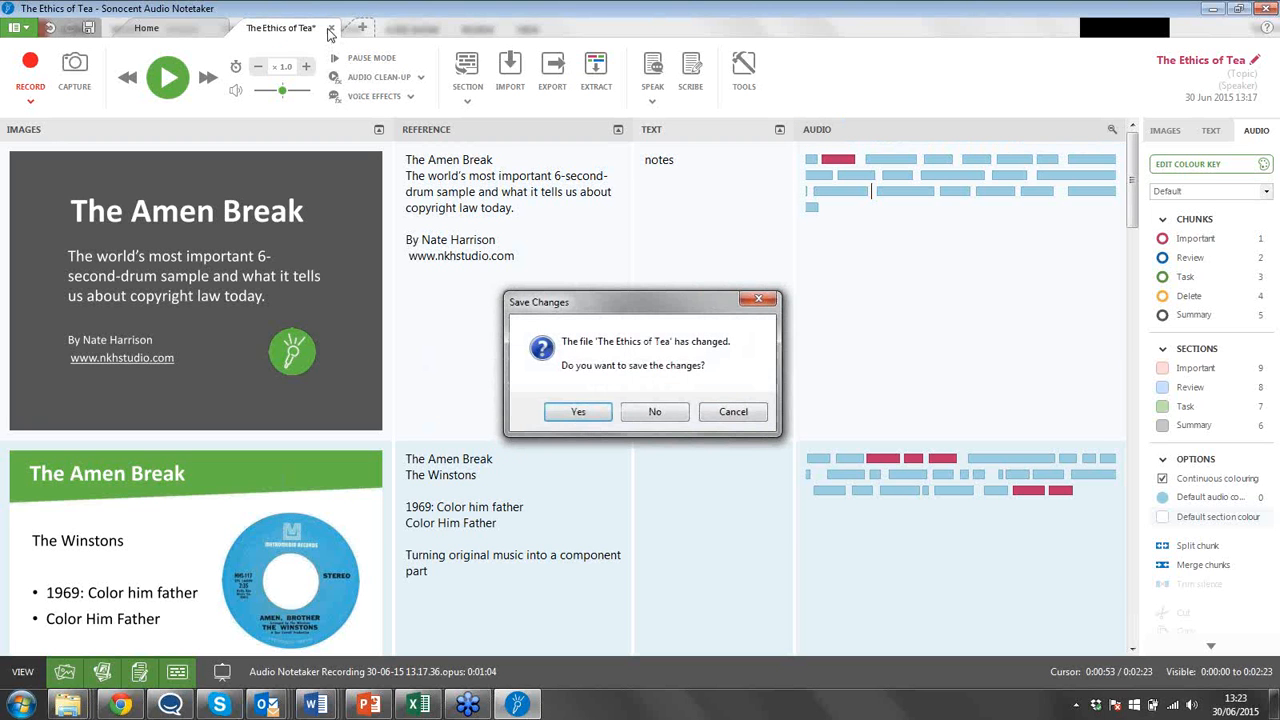
pyautogui.click(655, 412)
# Create a new project and start presentation capture with slides taken from PowerPoint, adding slides not shown during the presentation.
pyautogui.click(368, 180)
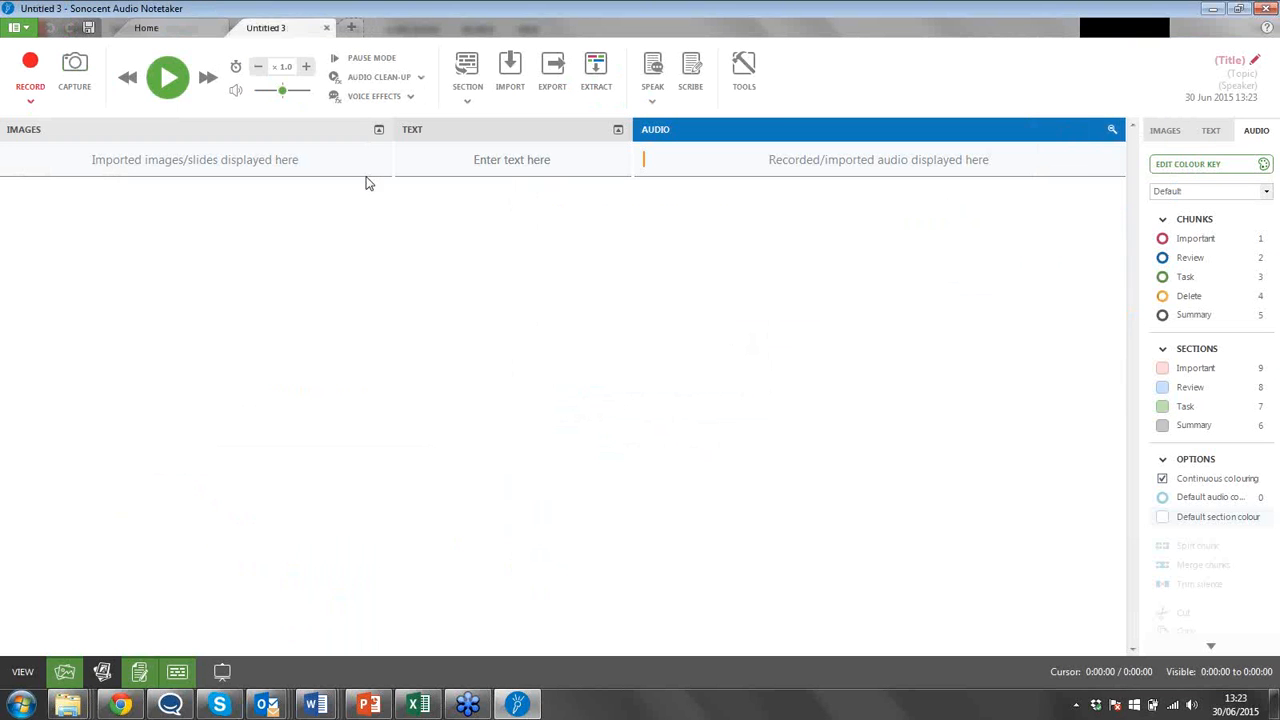
pyautogui.click(745, 75)
pyautogui.click(849, 135)
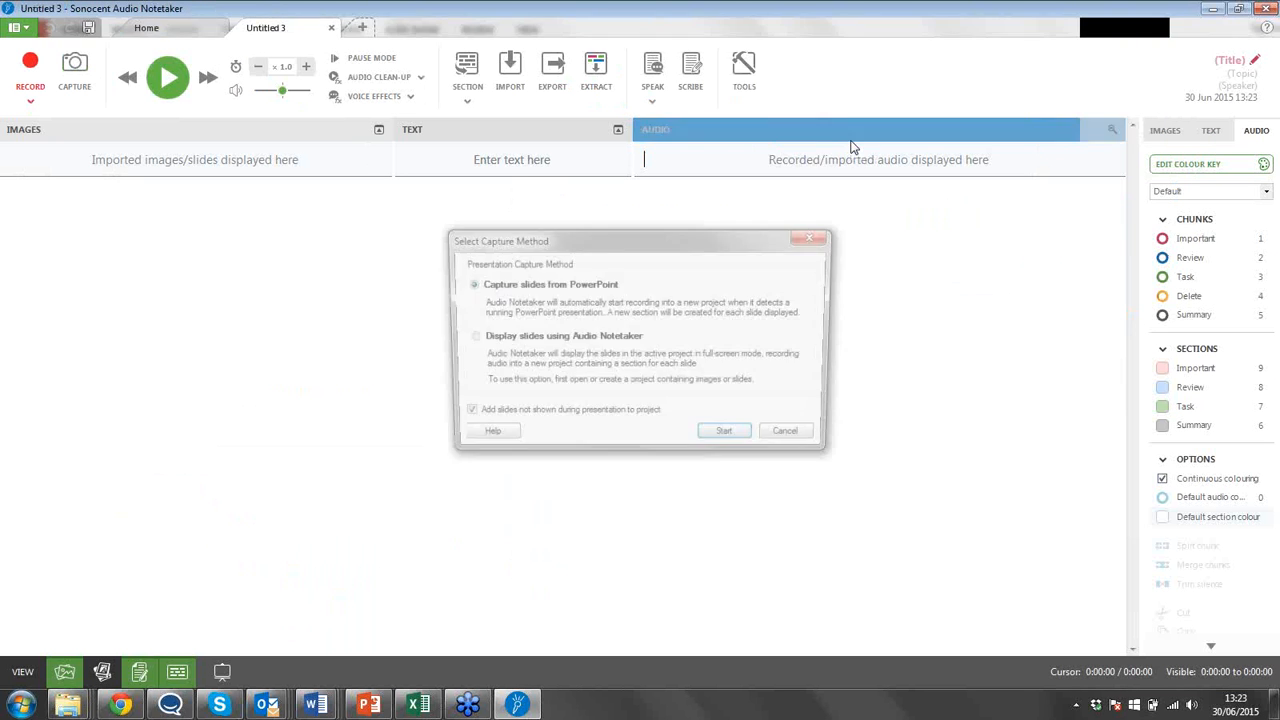
pyautogui.click(724, 431)
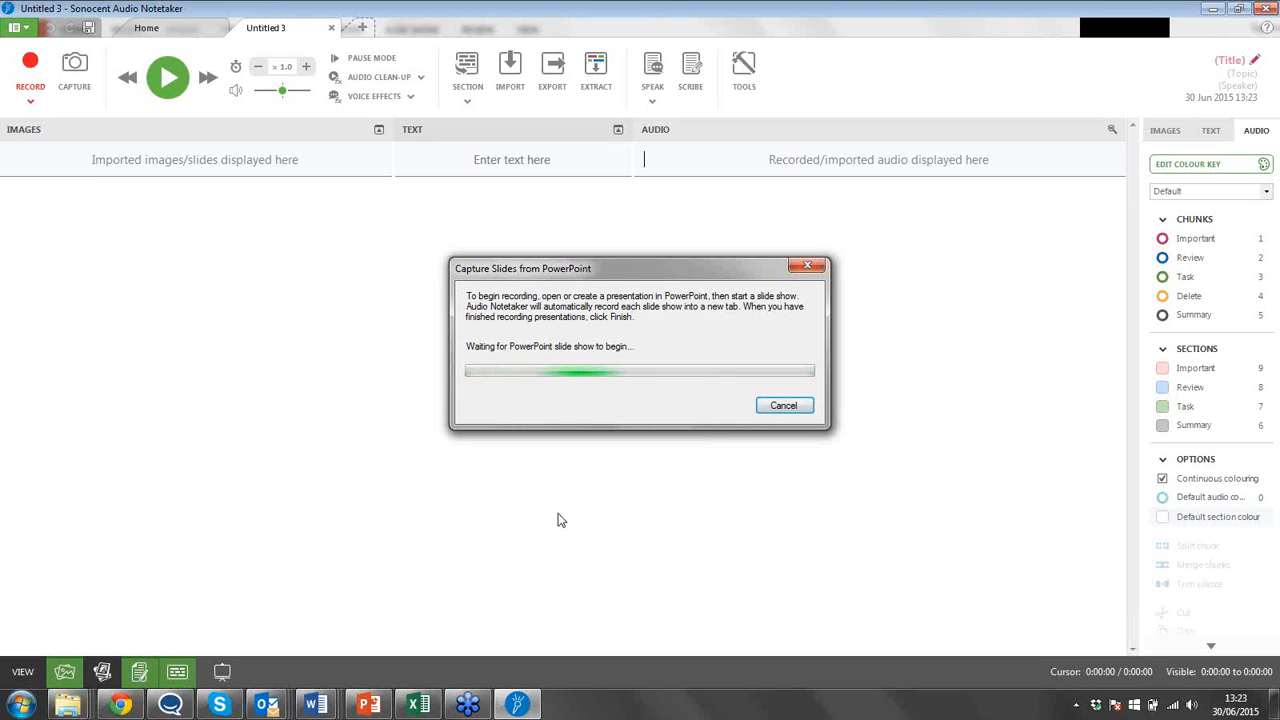
# Present the "Student led activities" slide show from the beginning in PowerPoint, end it, and finish the capture back in Audio Notetaker.
pyautogui.click(370, 706)
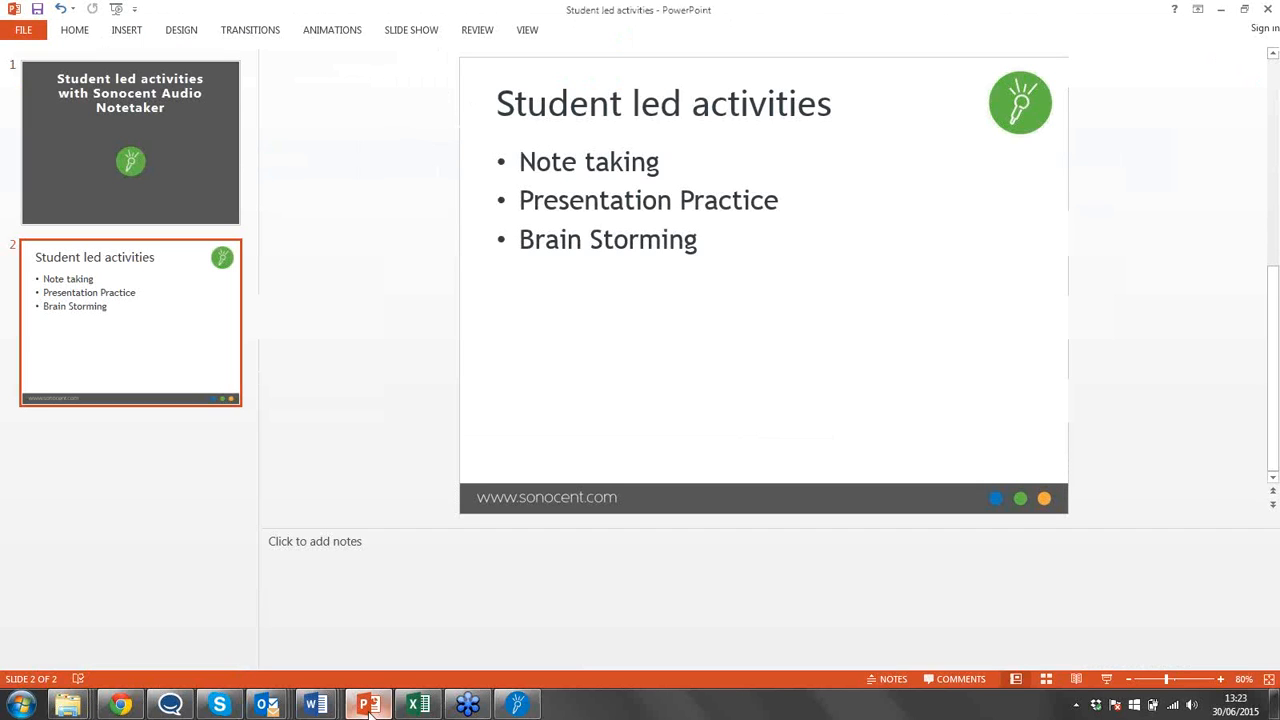
pyautogui.click(405, 31)
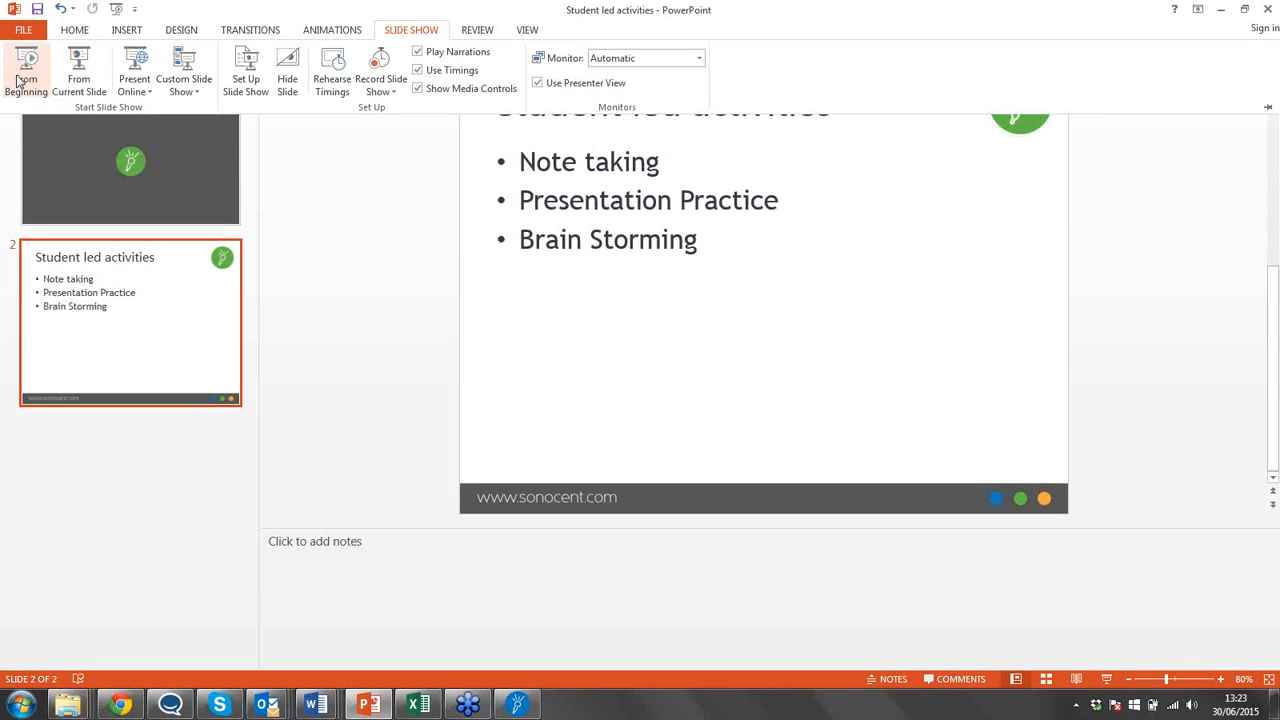
pyautogui.click(17, 81)
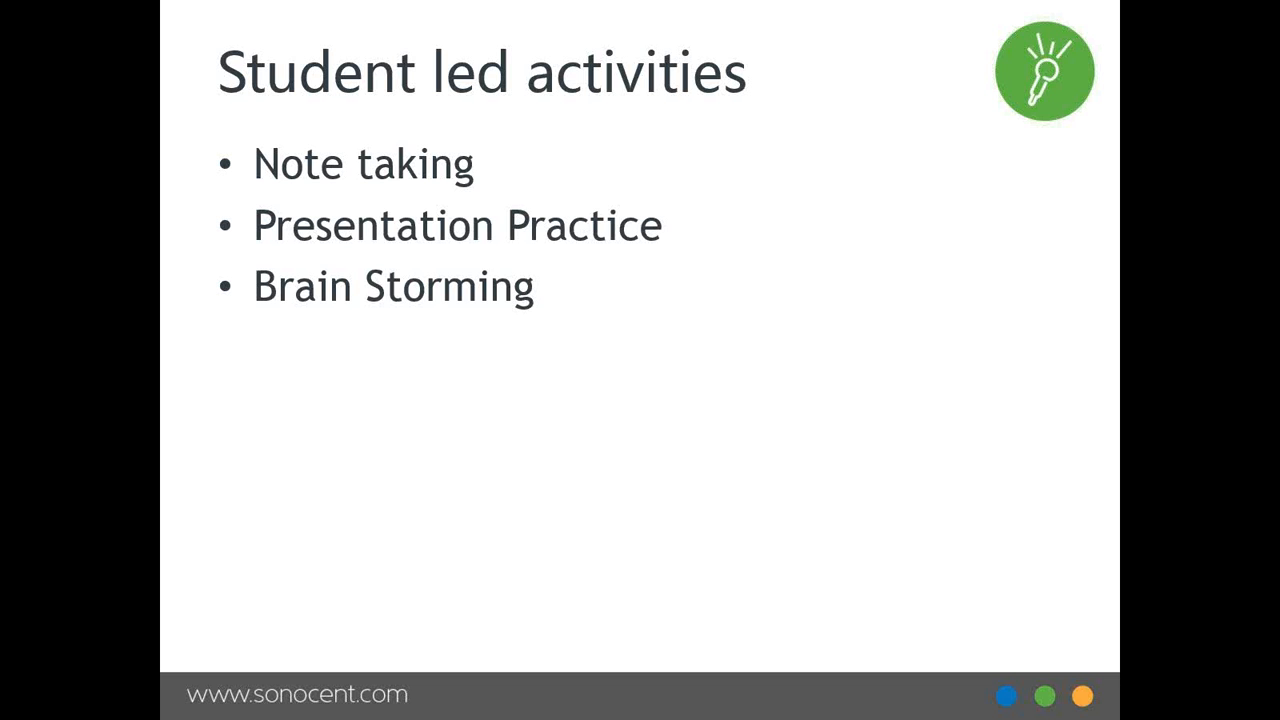
pyautogui.press('Escape')
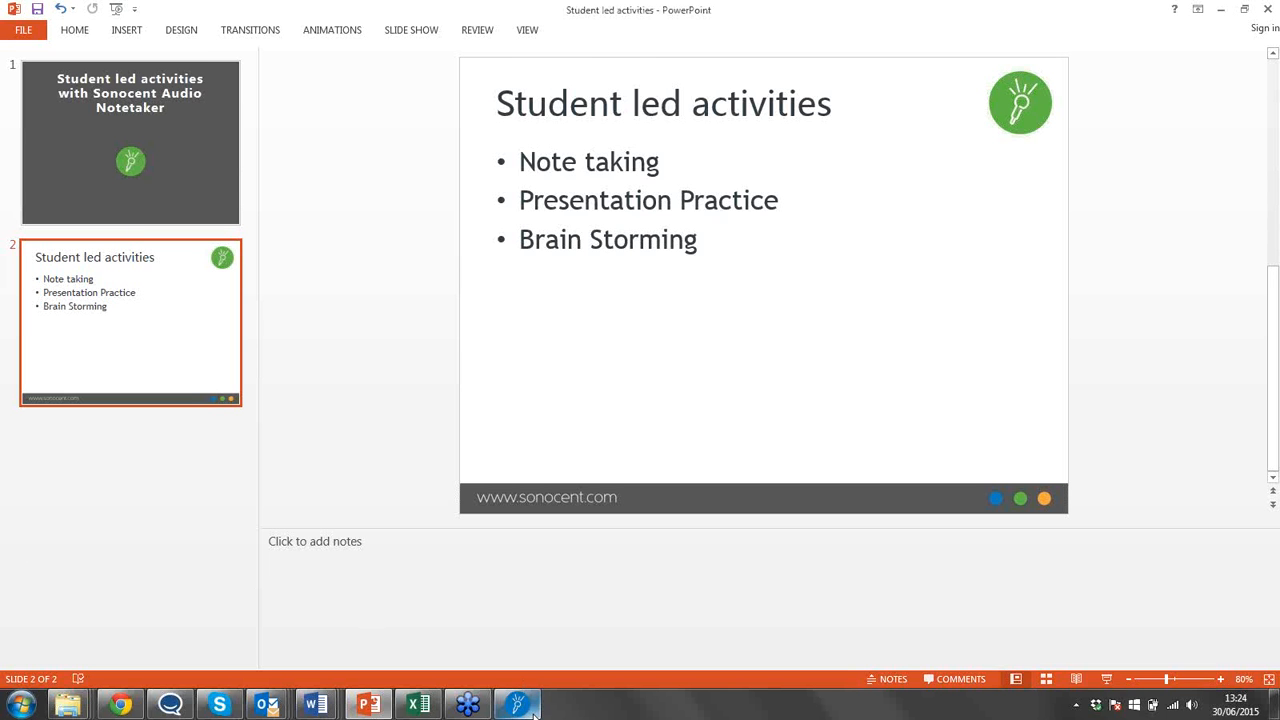
pyautogui.click(517, 704)
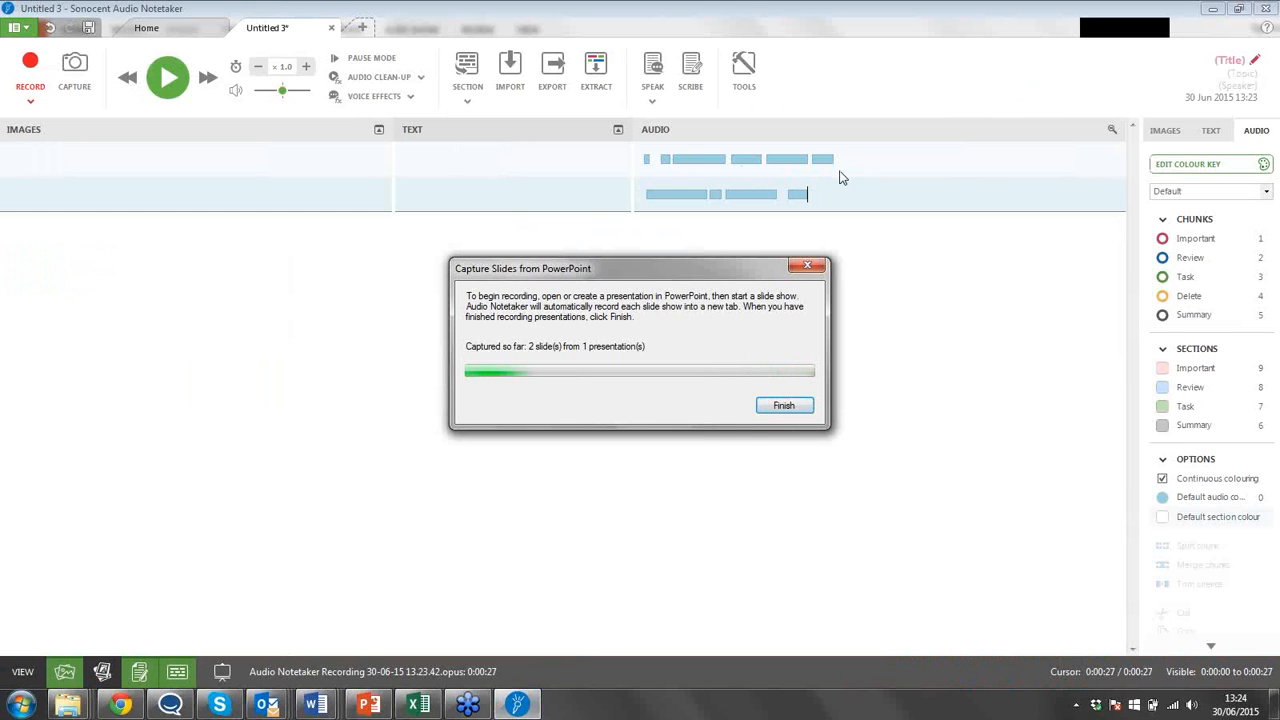
pyautogui.click(782, 405)
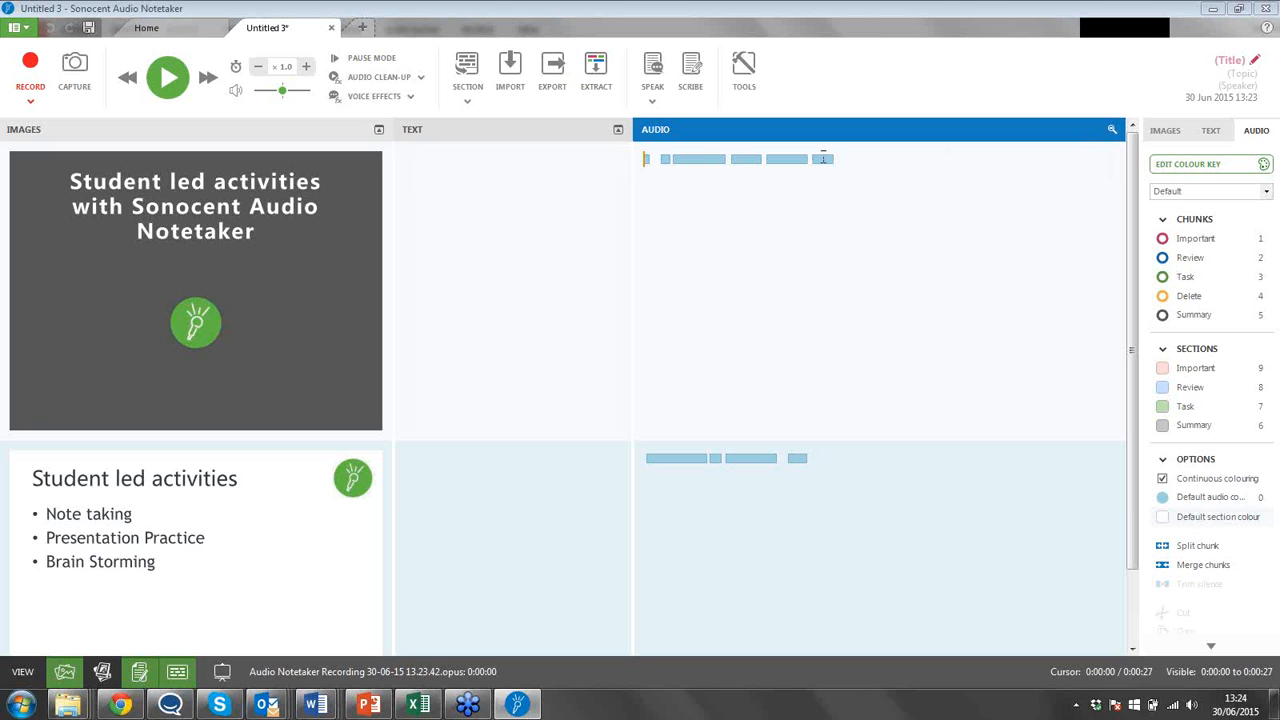
# Delete the last two audio chunks in the first slide's section.
pyautogui.moveTo(840, 158); pyautogui.dragTo(765, 158)
pyautogui.press('Delete')
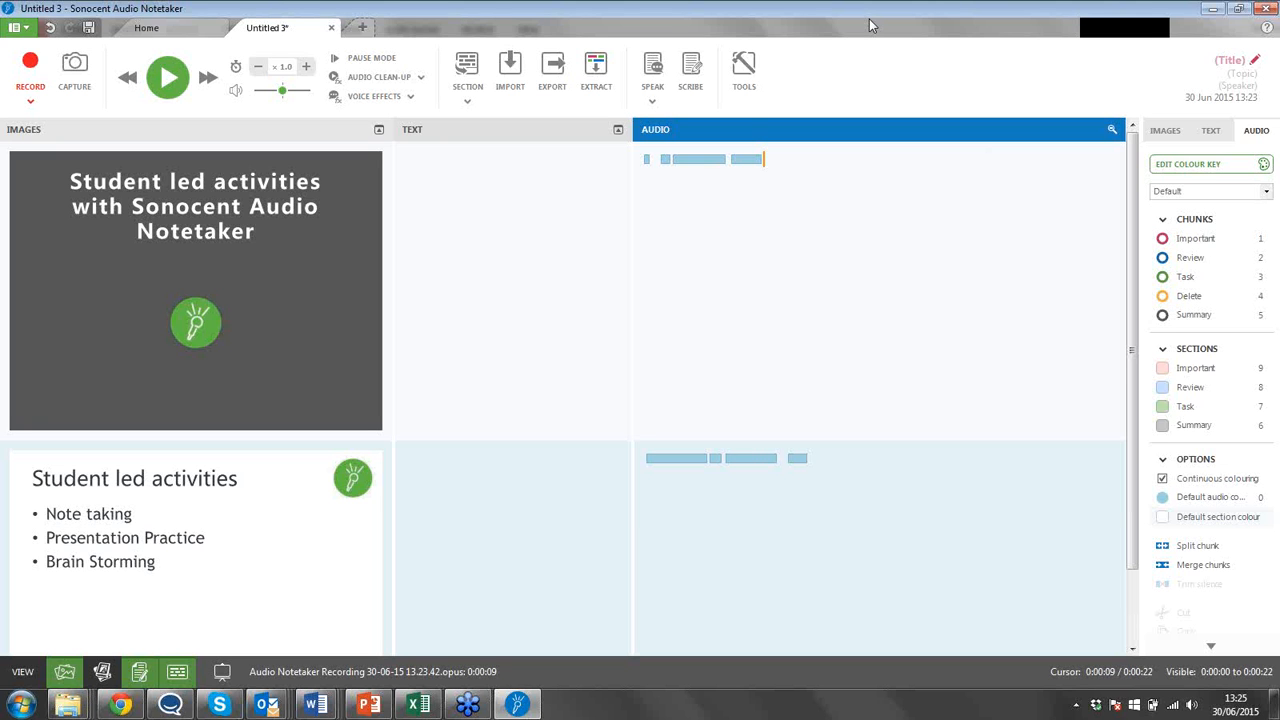
# Colour the third audio chunk of the first slide as Important and the third chunk of the second slide as Task.
pyautogui.click(710, 162)
pyautogui.click(1198, 243)
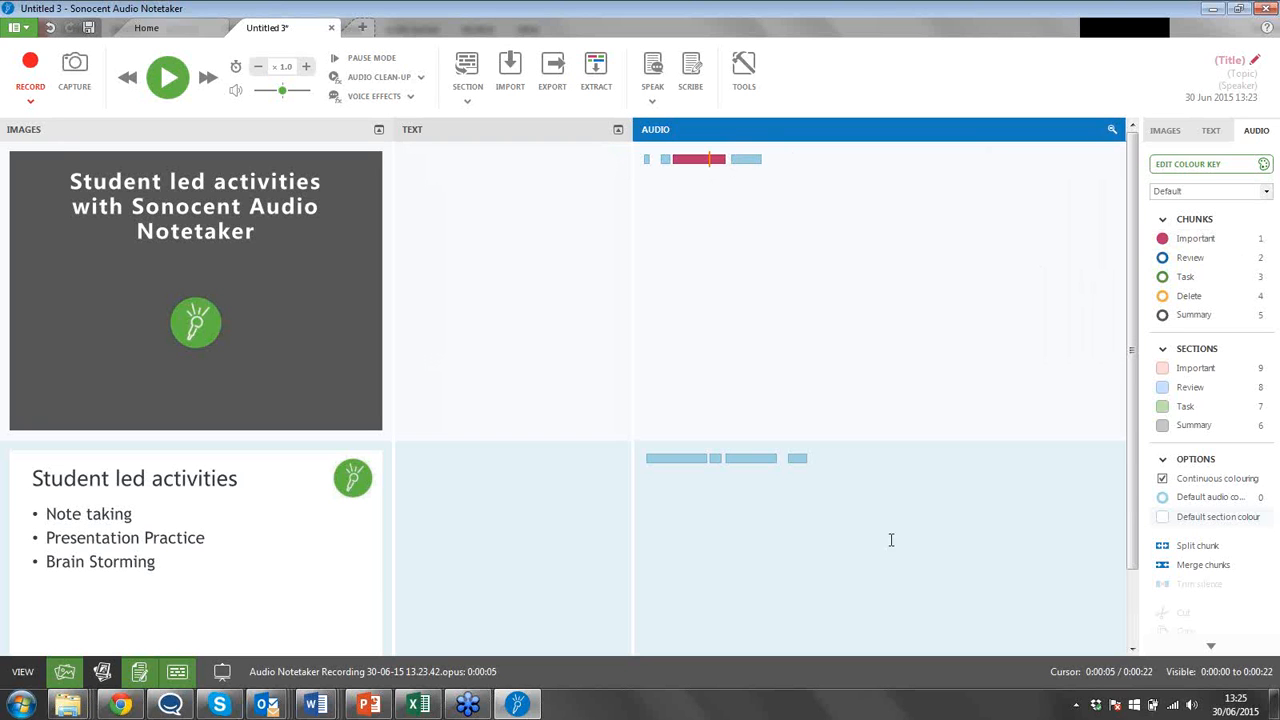
pyautogui.click(769, 466)
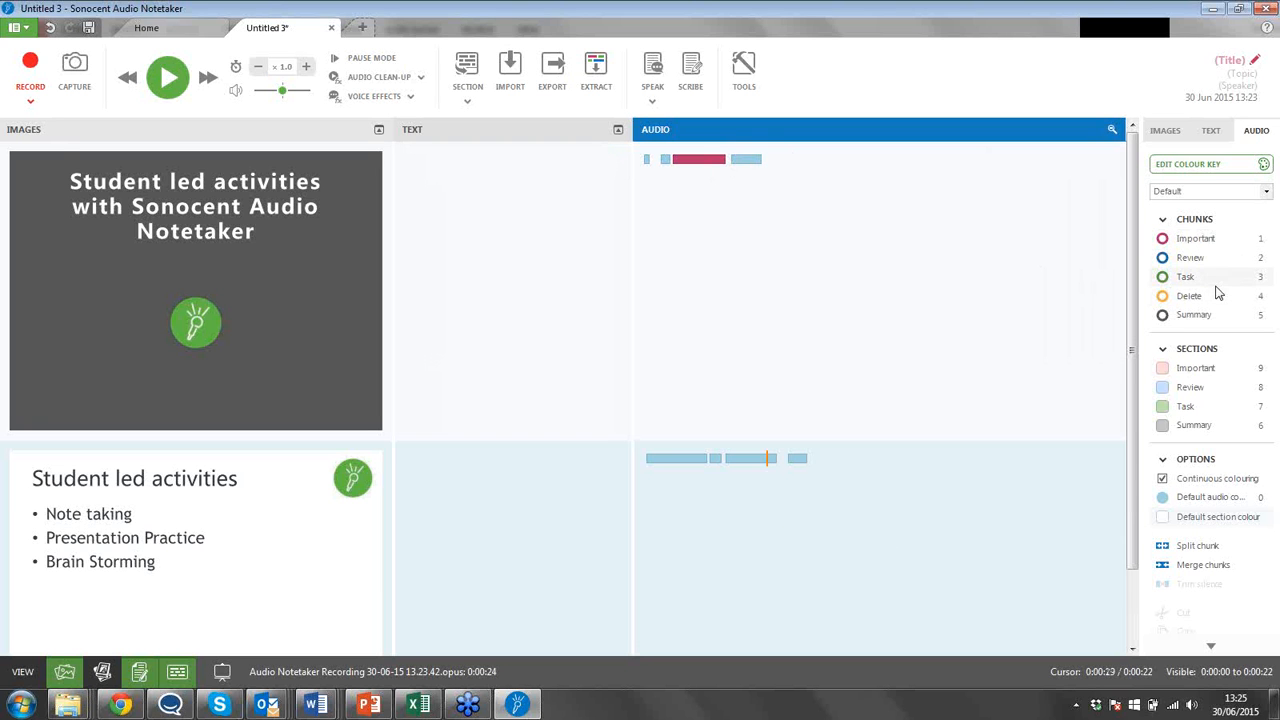
pyautogui.click(1216, 284)
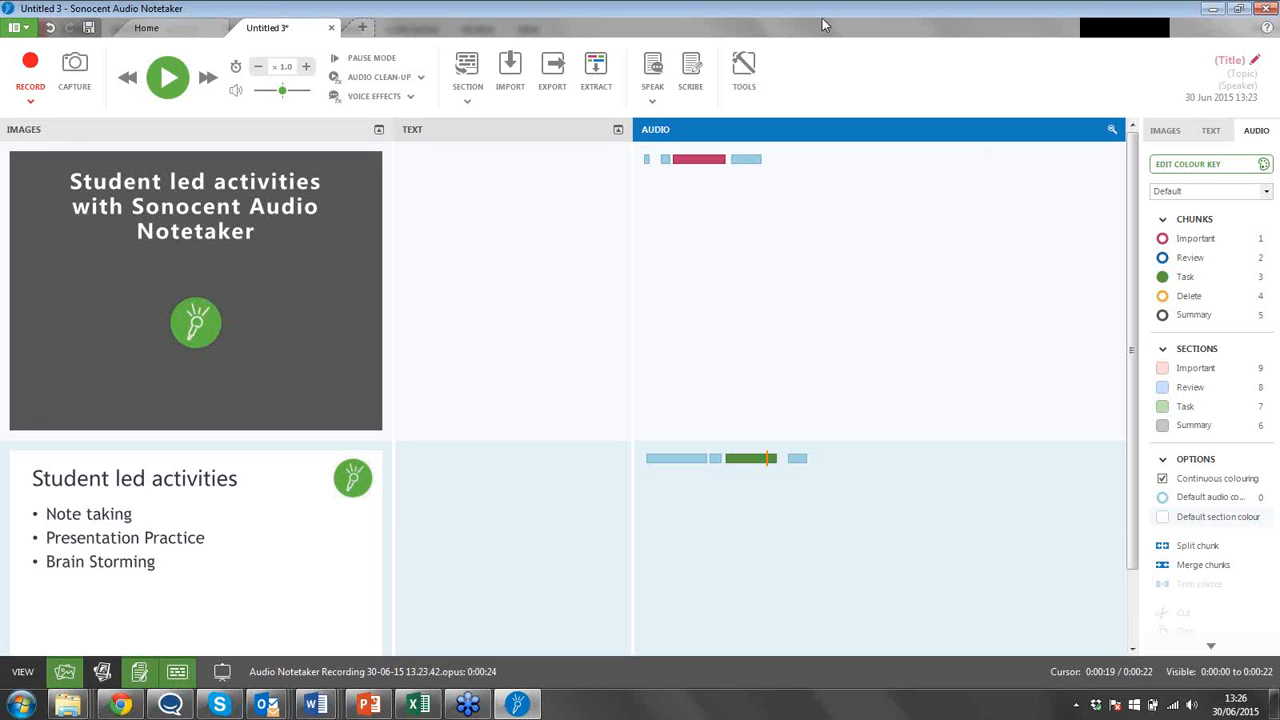
# Create a new project and import the "Brainstorming Essay" slides into it, searching My documents for "brains".
pyautogui.click(365, 28)
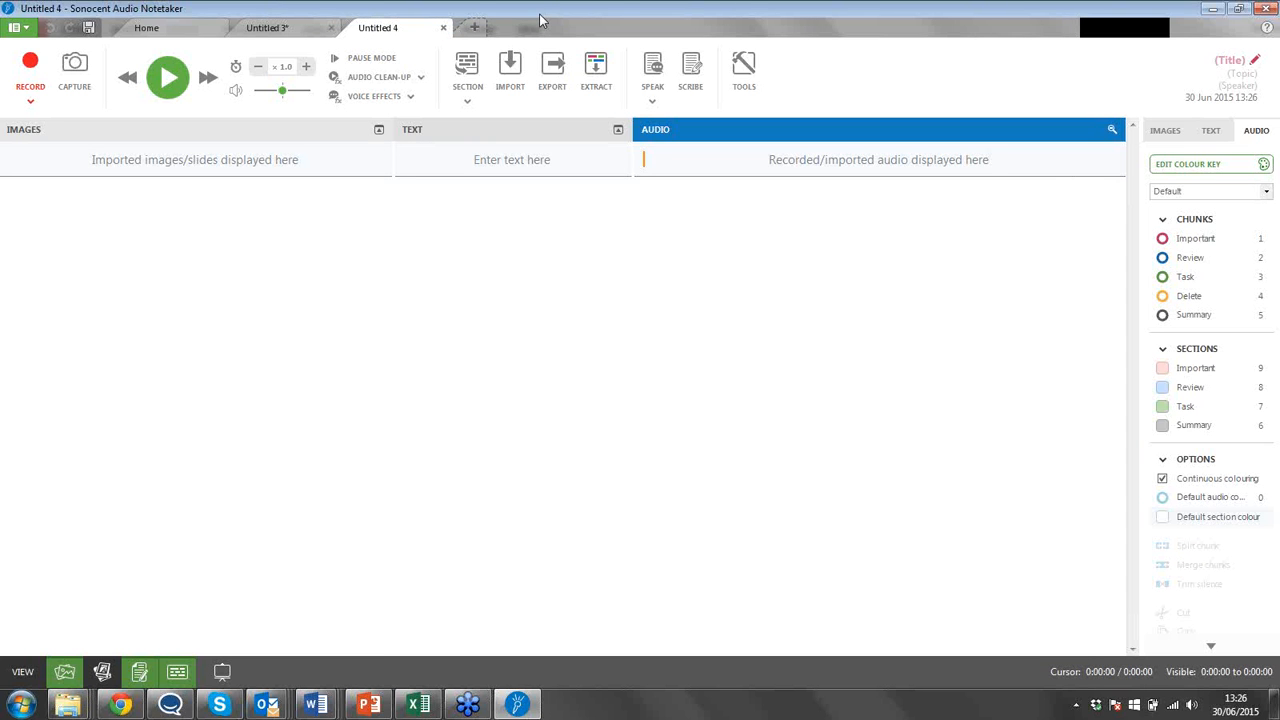
pyautogui.rightClick(234, 167)
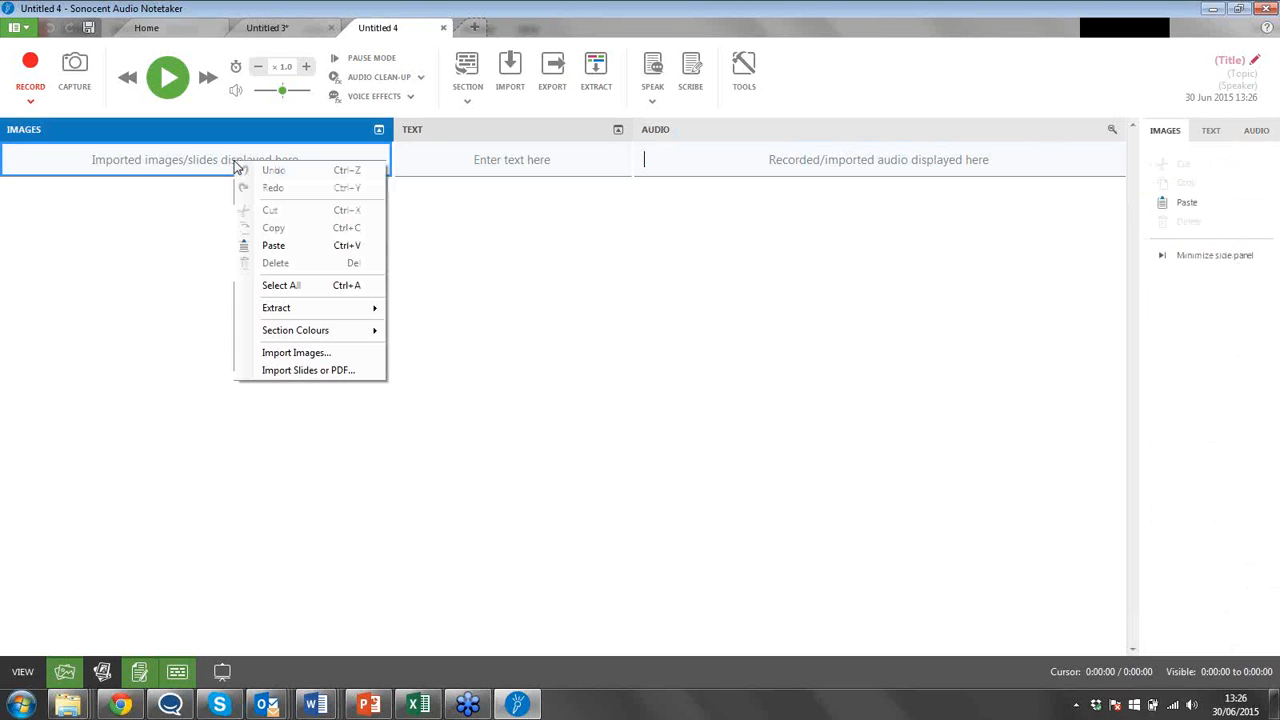
pyautogui.click(333, 369)
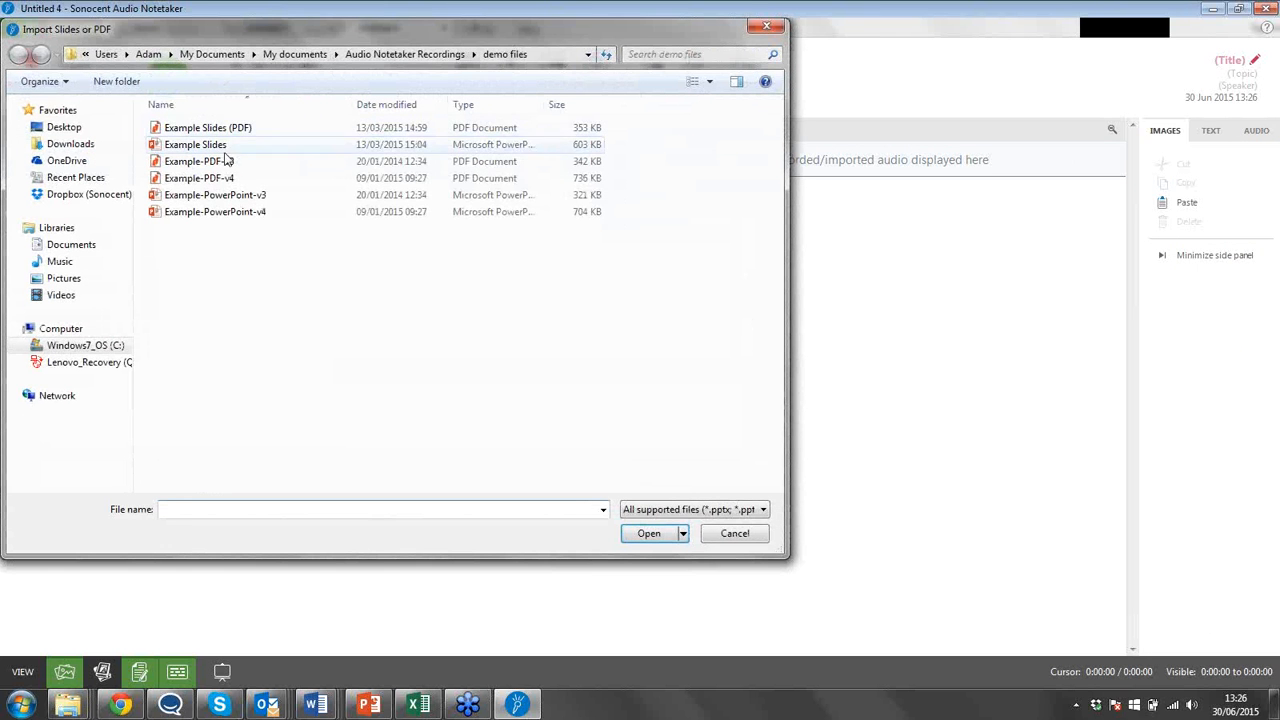
pyautogui.click(295, 54)
pyautogui.click(684, 52)
pyautogui.write('b')
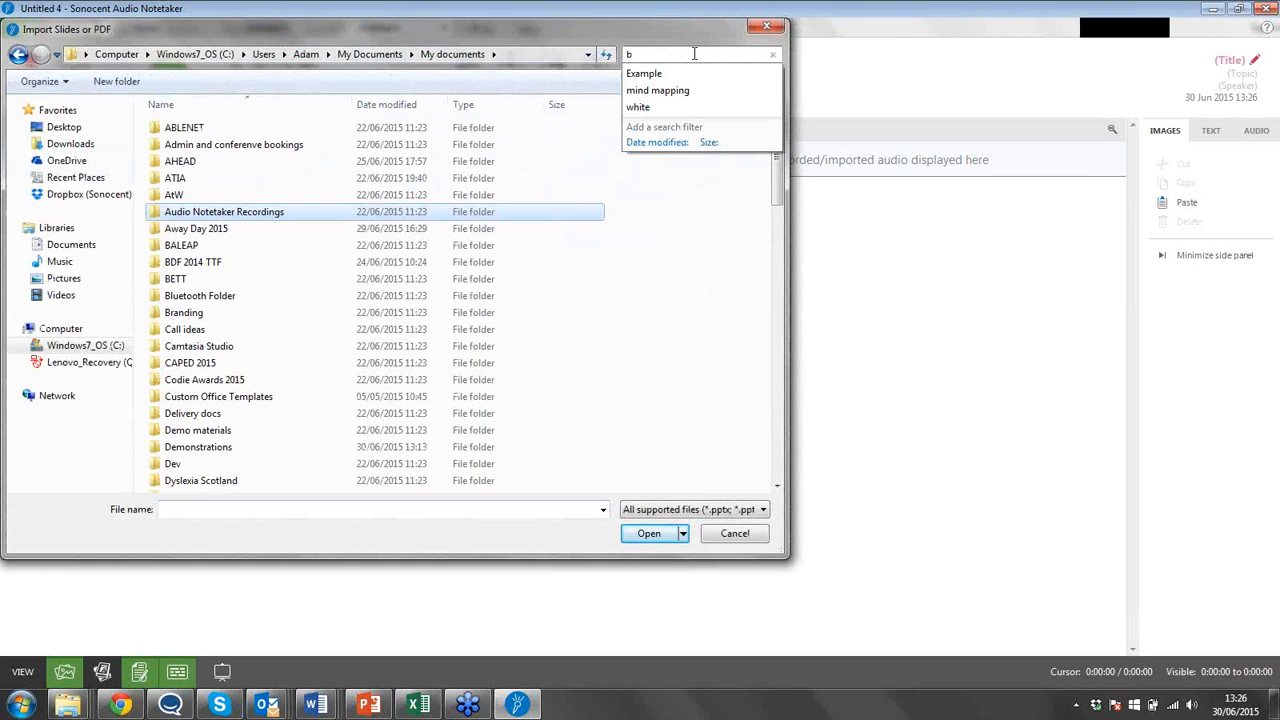
pyautogui.write('fains')
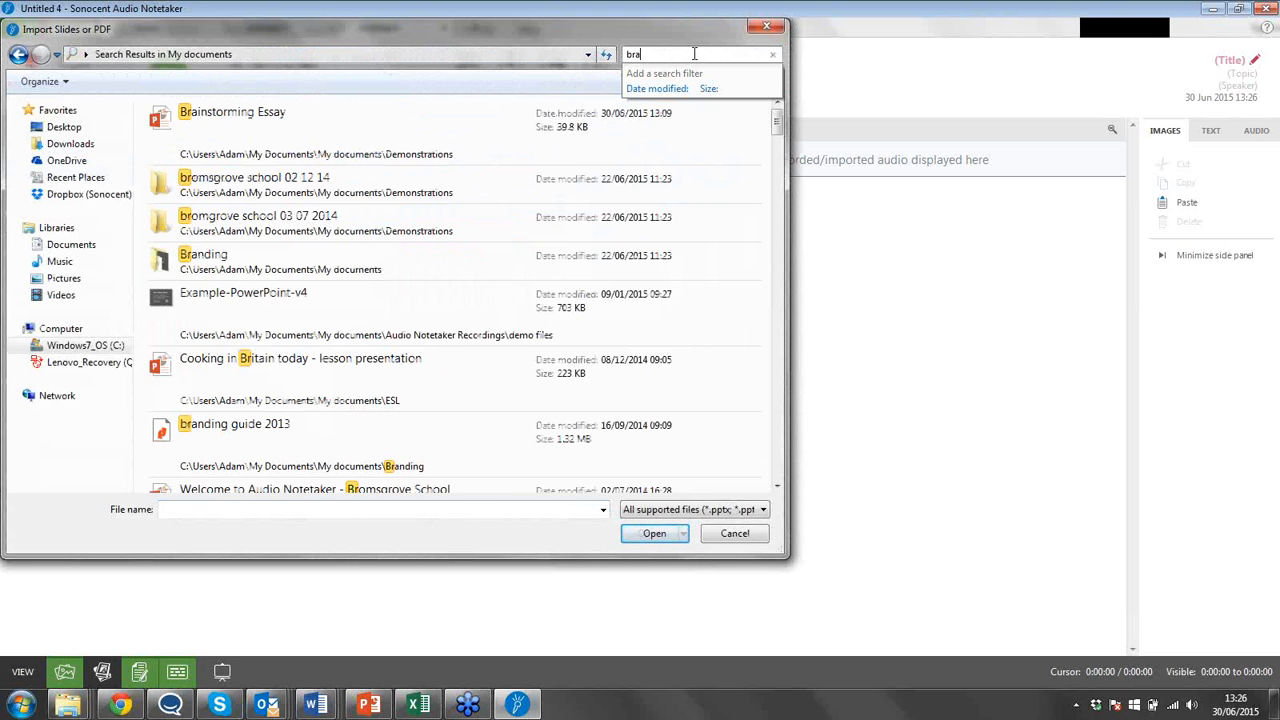
pyautogui.click(455, 120)
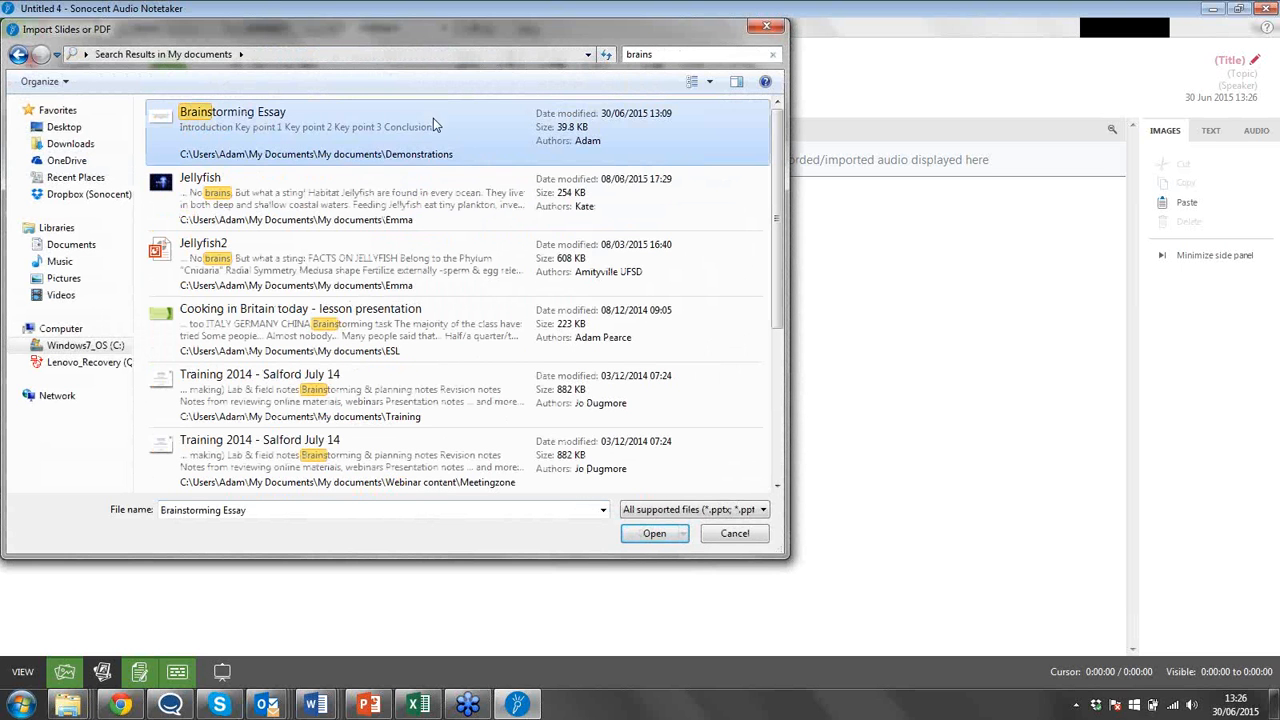
pyautogui.click(668, 538)
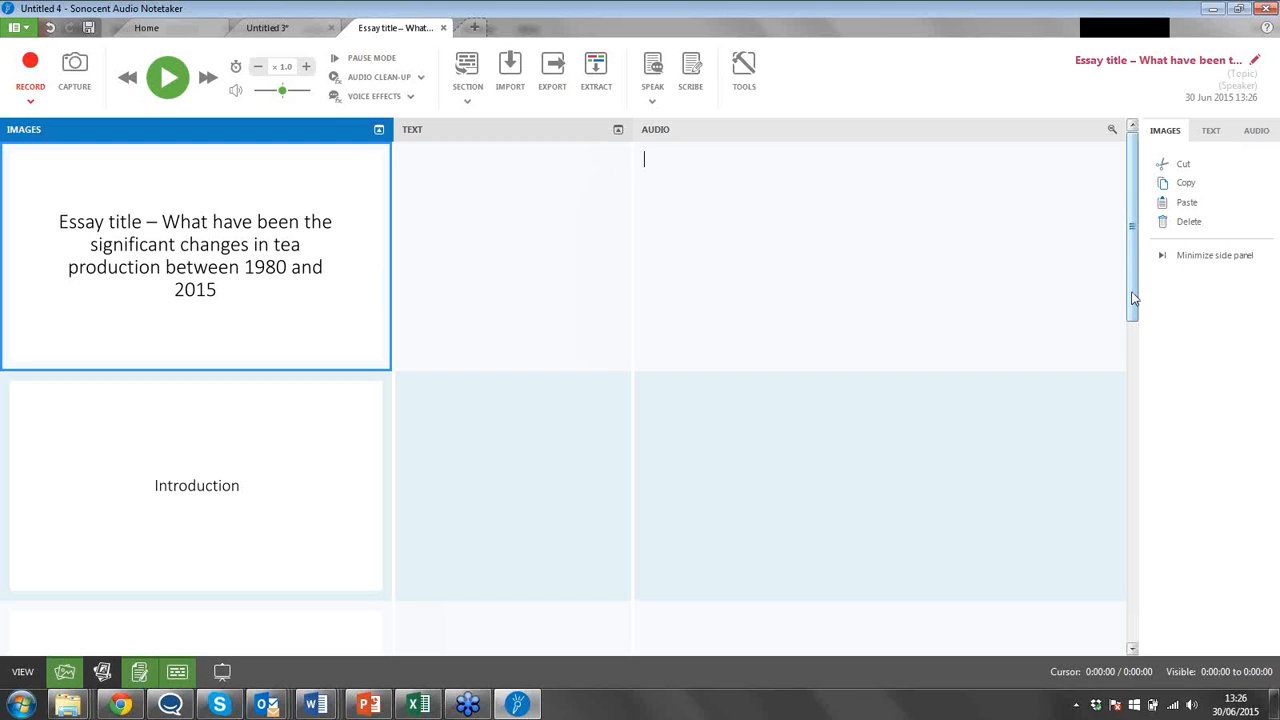
# Record a microphone note about 9 seconds long in the audio area of the Introduction slide's section.
pyautogui.moveTo(1134, 298); pyautogui.dragTo(1198, 252)
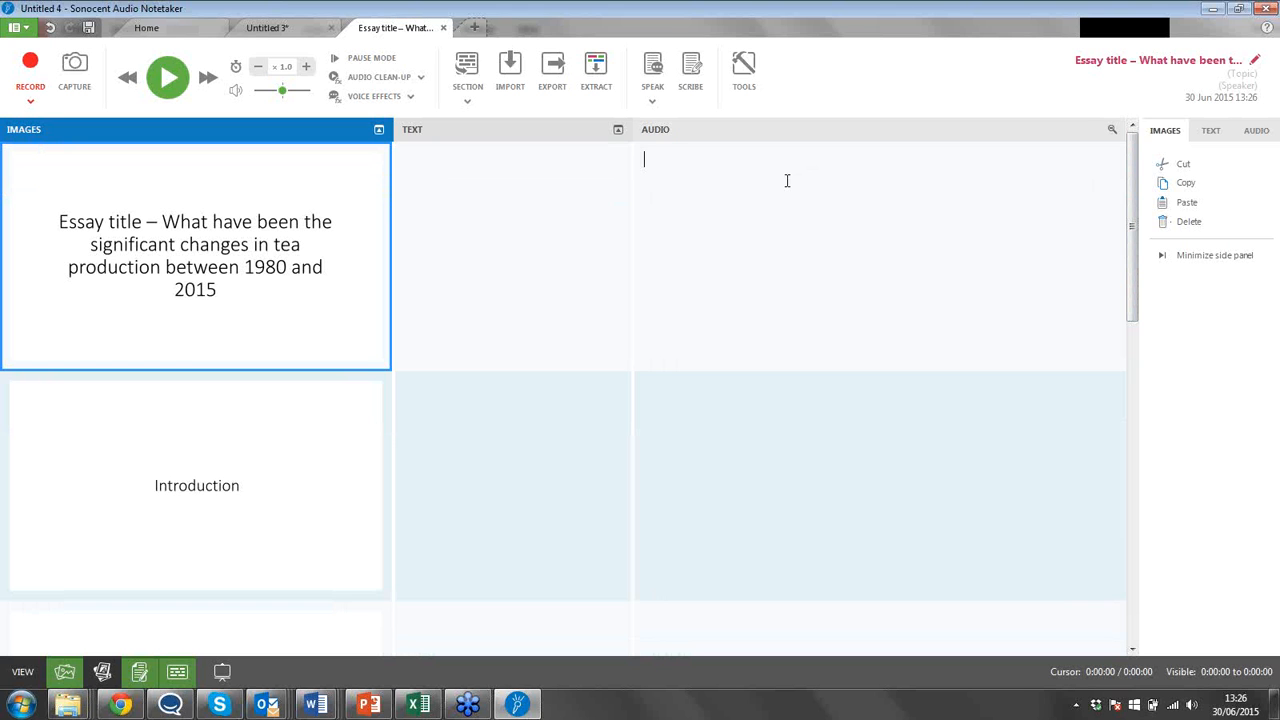
pyautogui.click(710, 420)
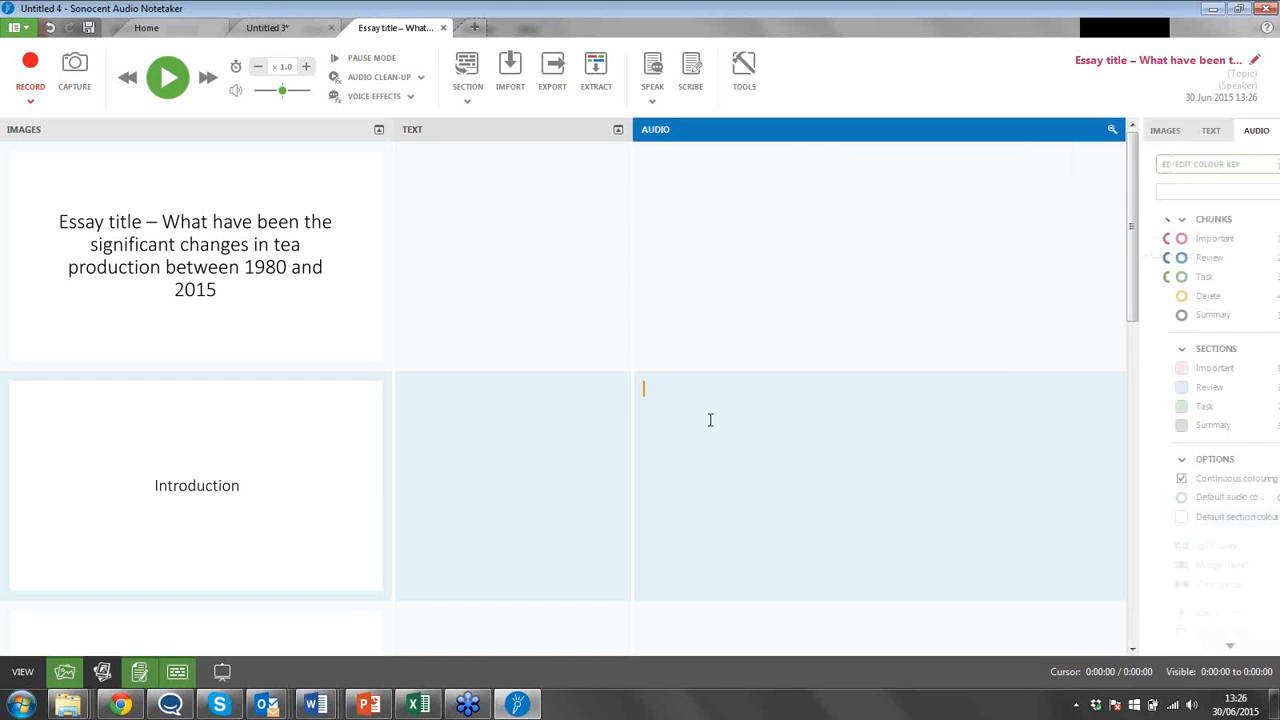
pyautogui.click(31, 66)
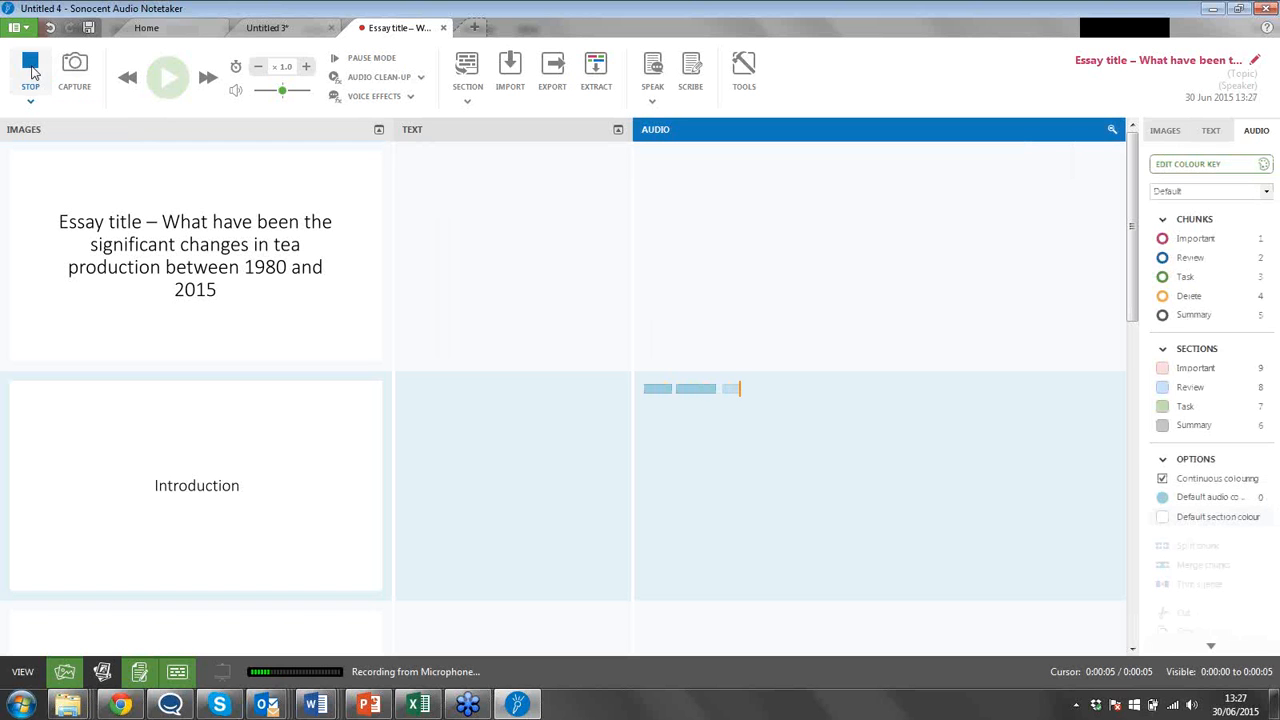
pyautogui.click(30, 68)
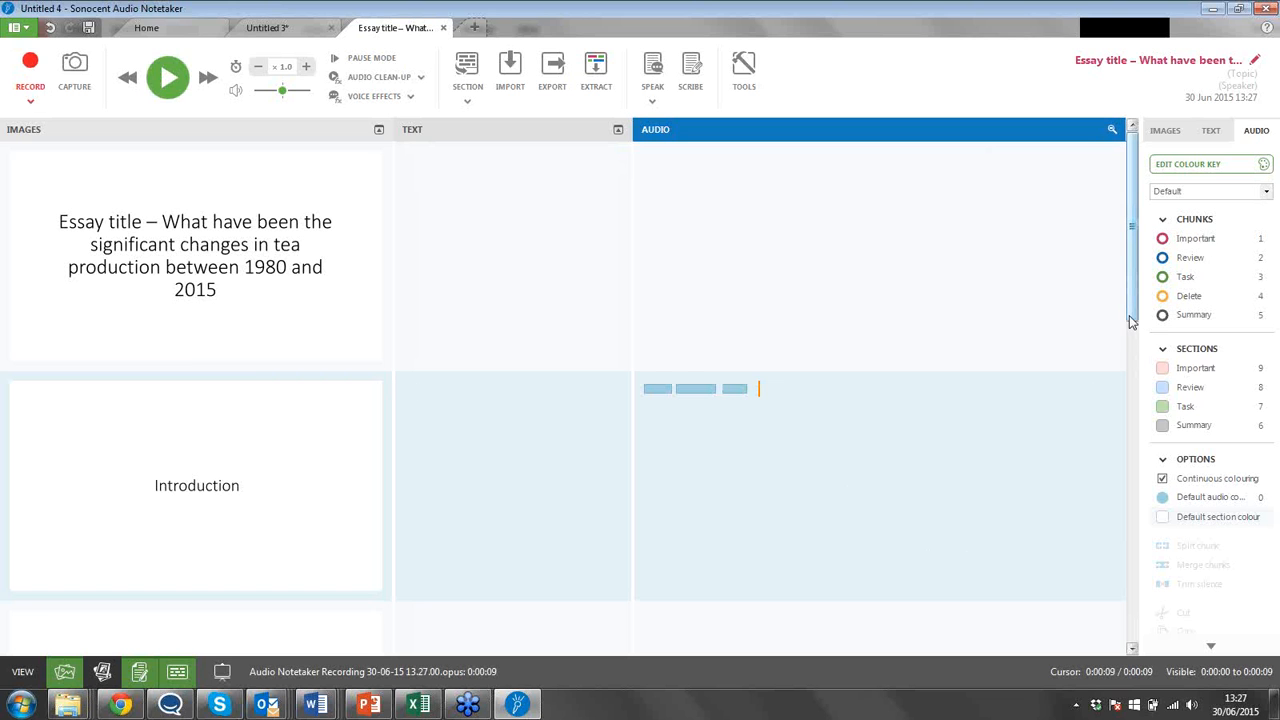
pyautogui.scroll(-1, 1134, 332)
pyautogui.scroll(-1, 1134, 332)
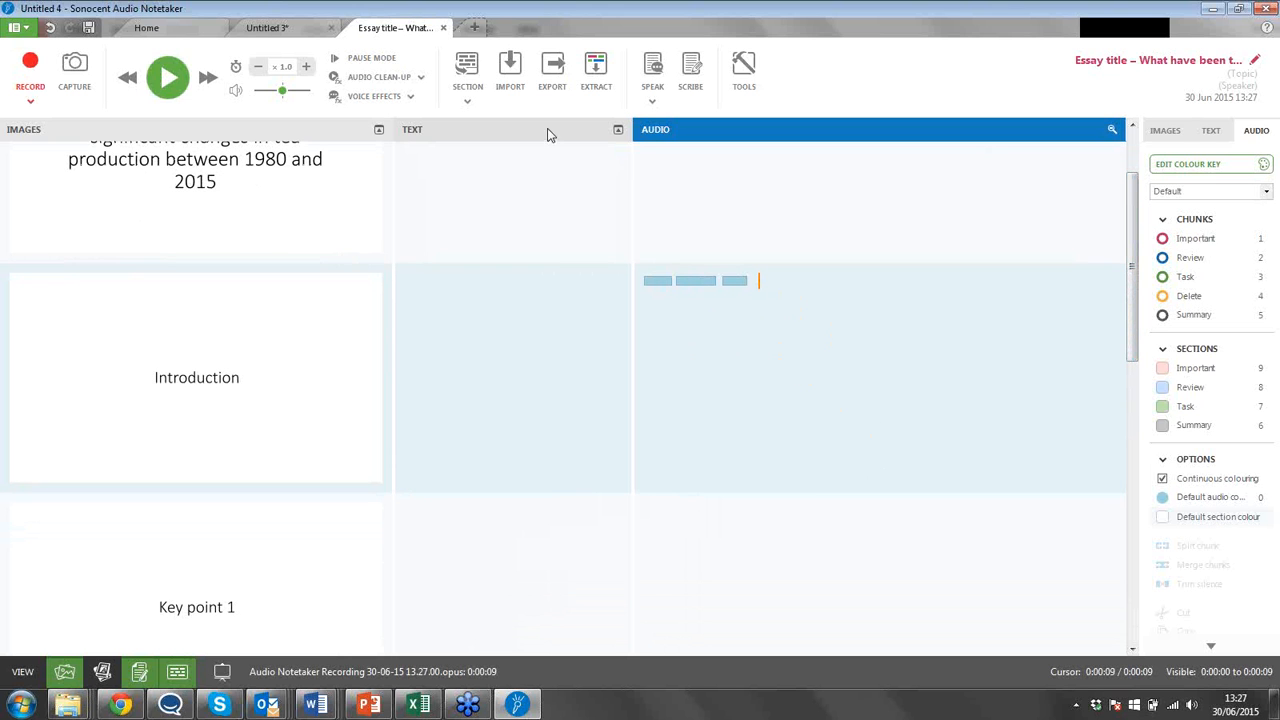
pyautogui.click(465, 105)
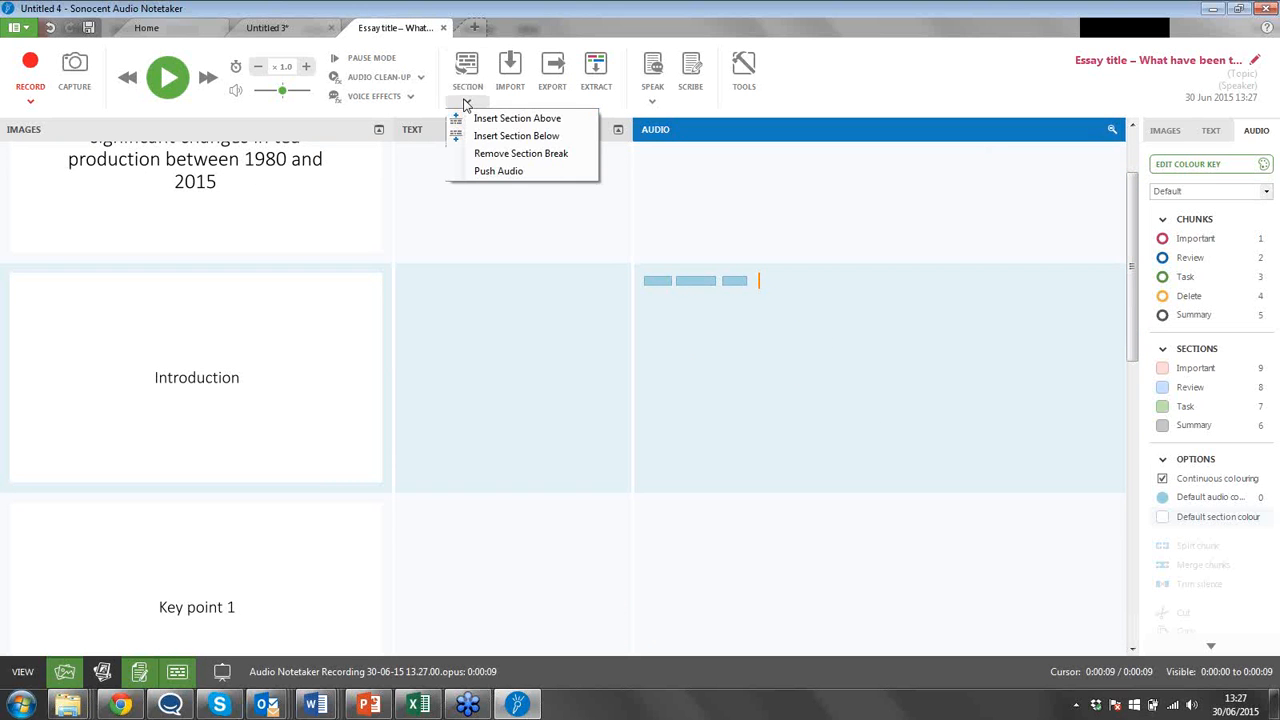
pyautogui.click(522, 140)
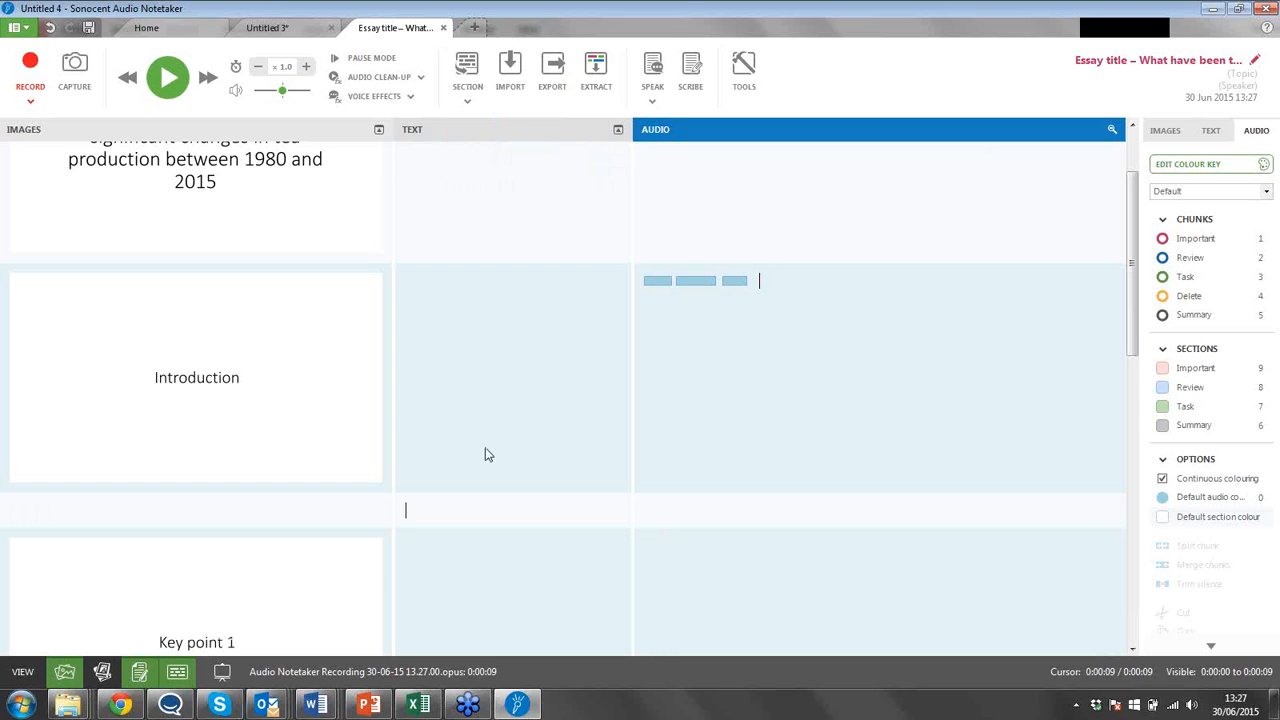
pyautogui.write('www.')
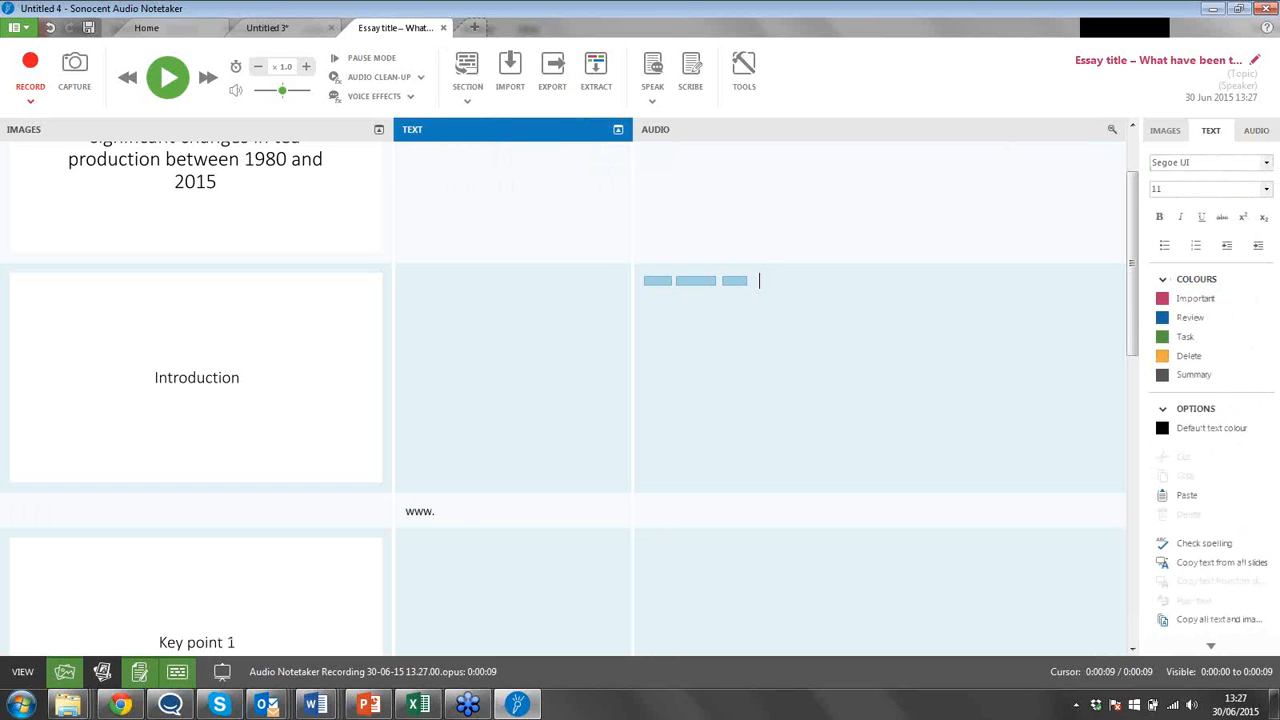
pyautogui.write('google.co.uk')
pyautogui.click(683, 515)
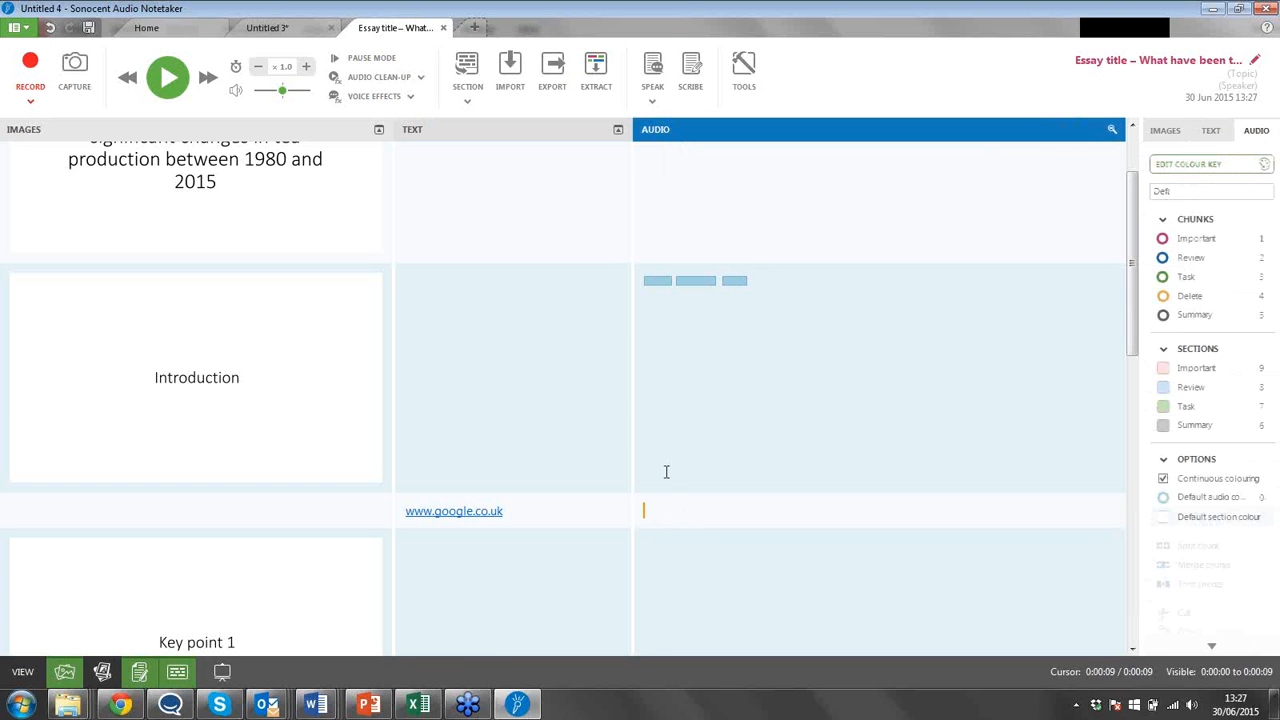
pyautogui.click(30, 66)
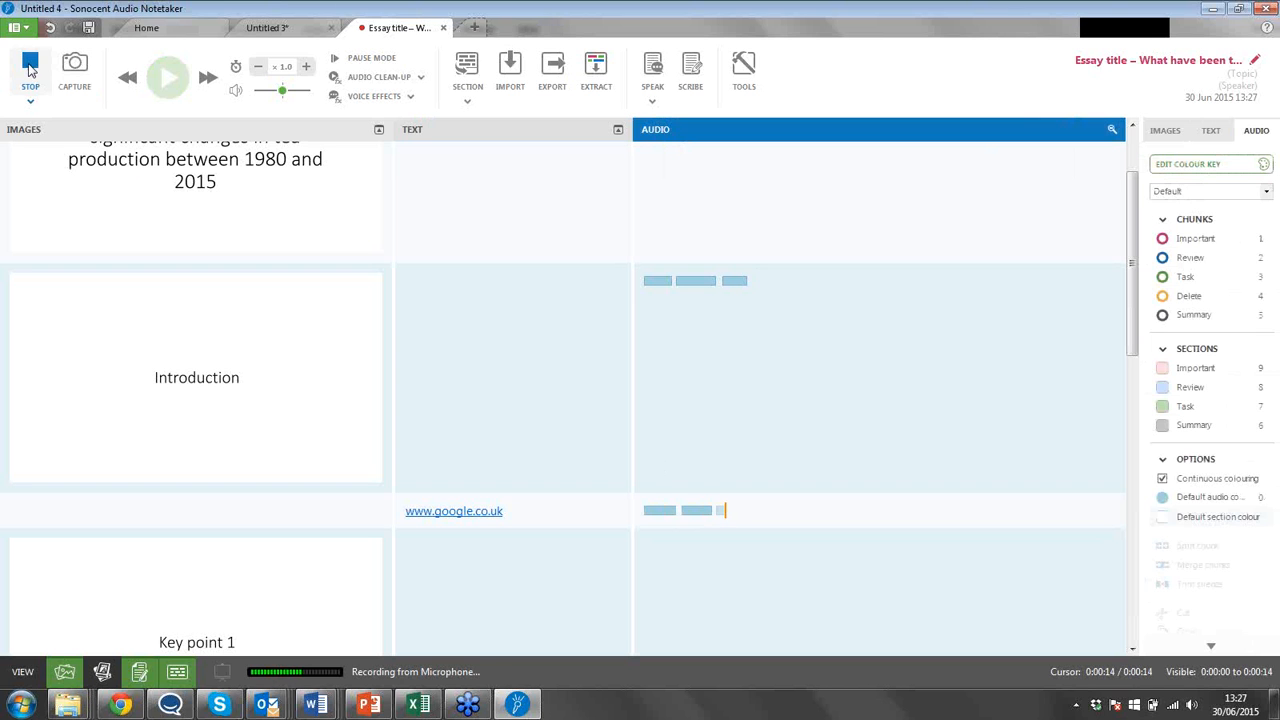
pyautogui.click(30, 68)
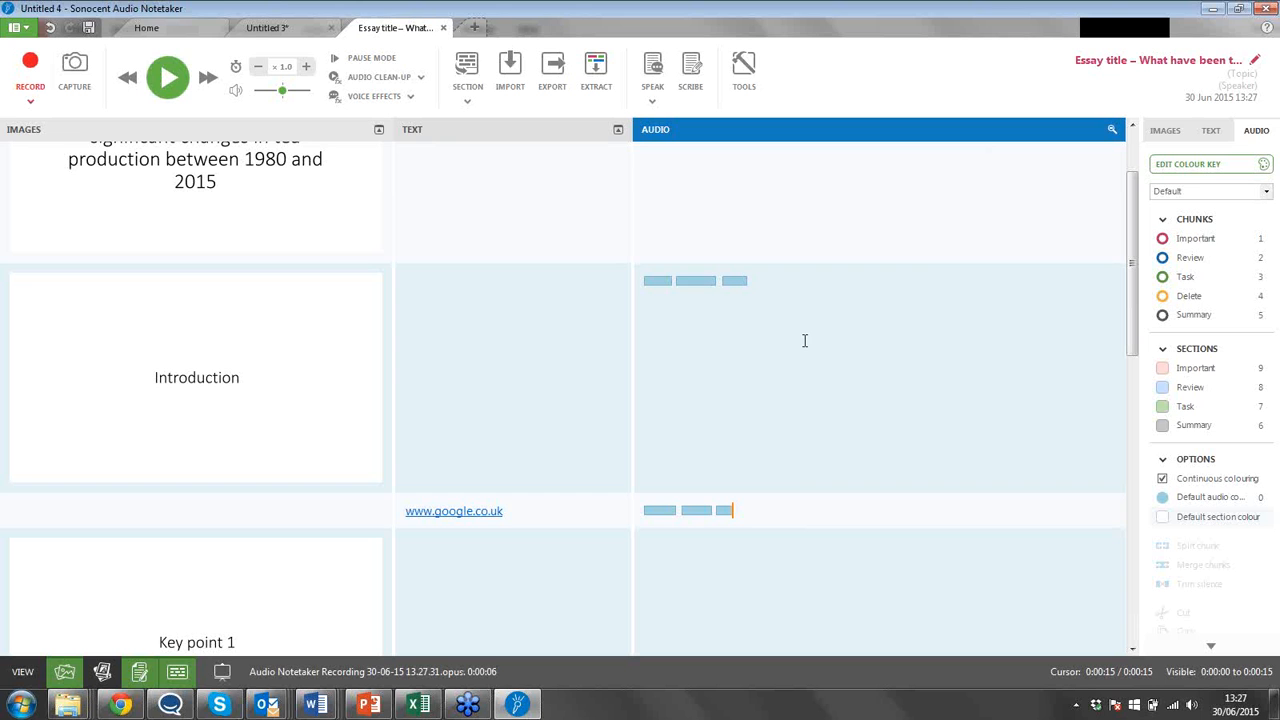
pyautogui.moveTo(1138, 340); pyautogui.dragTo(1135, 245)
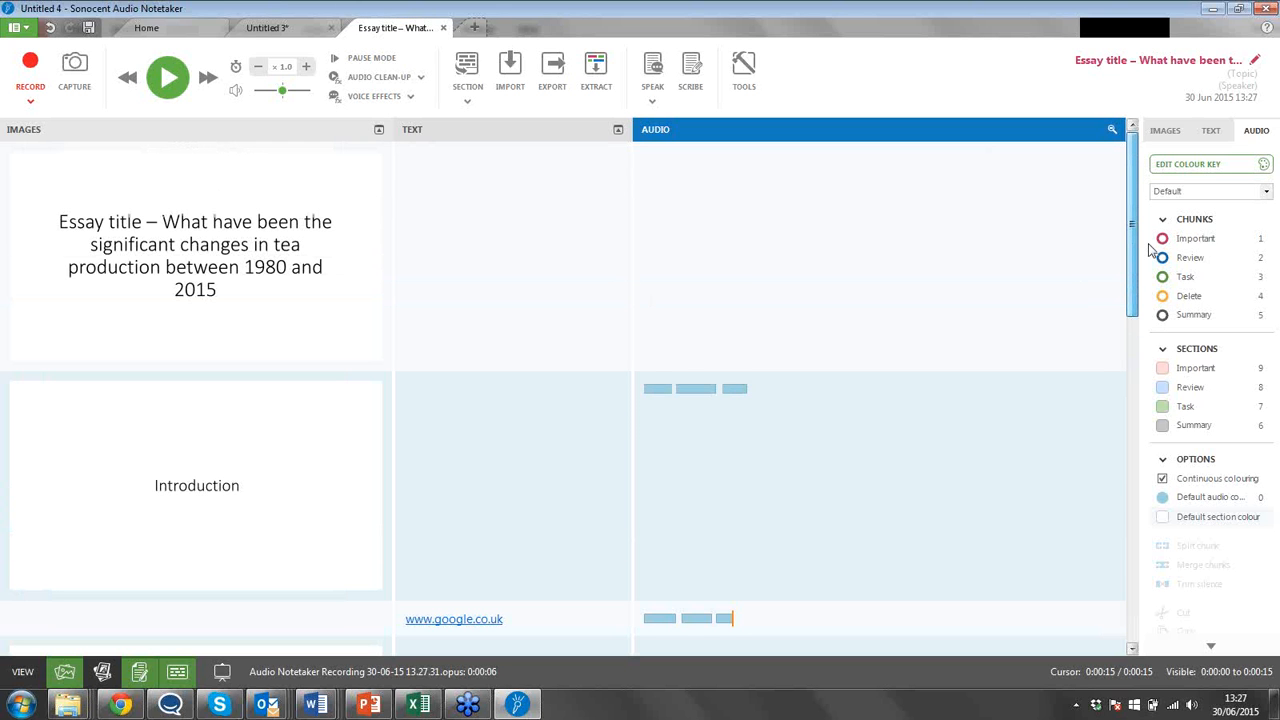
pyautogui.click(1127, 73)
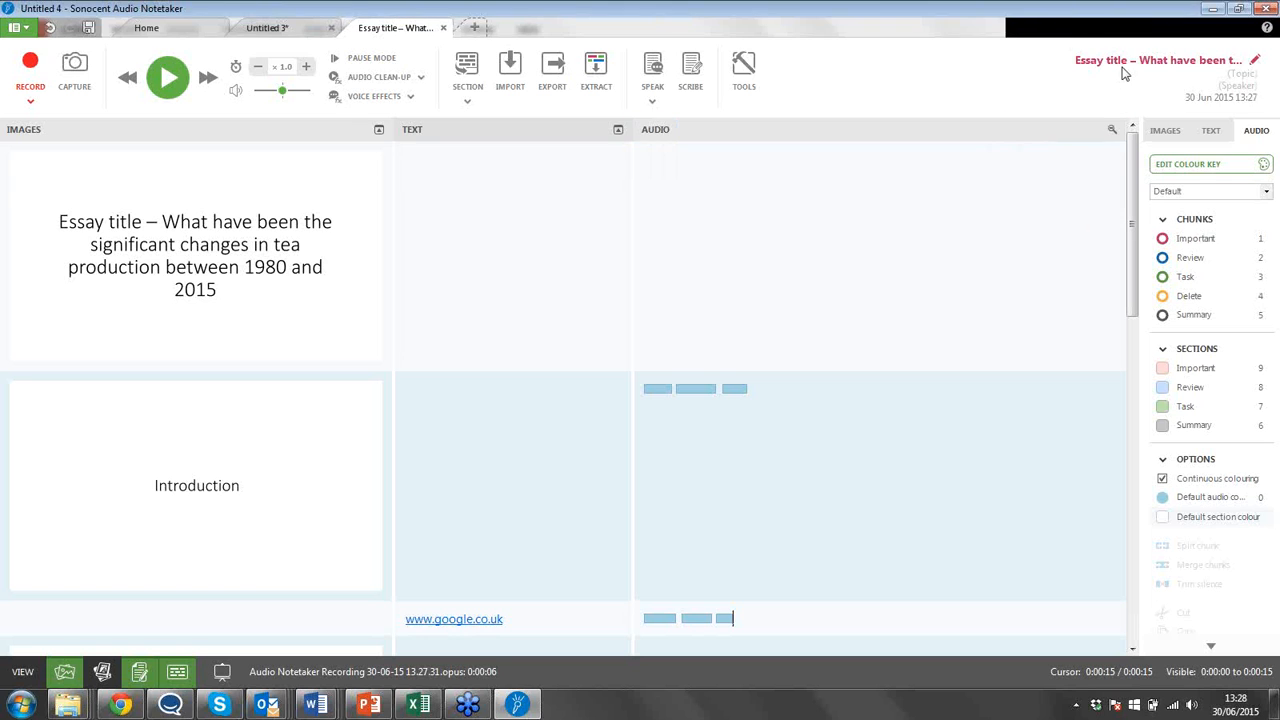